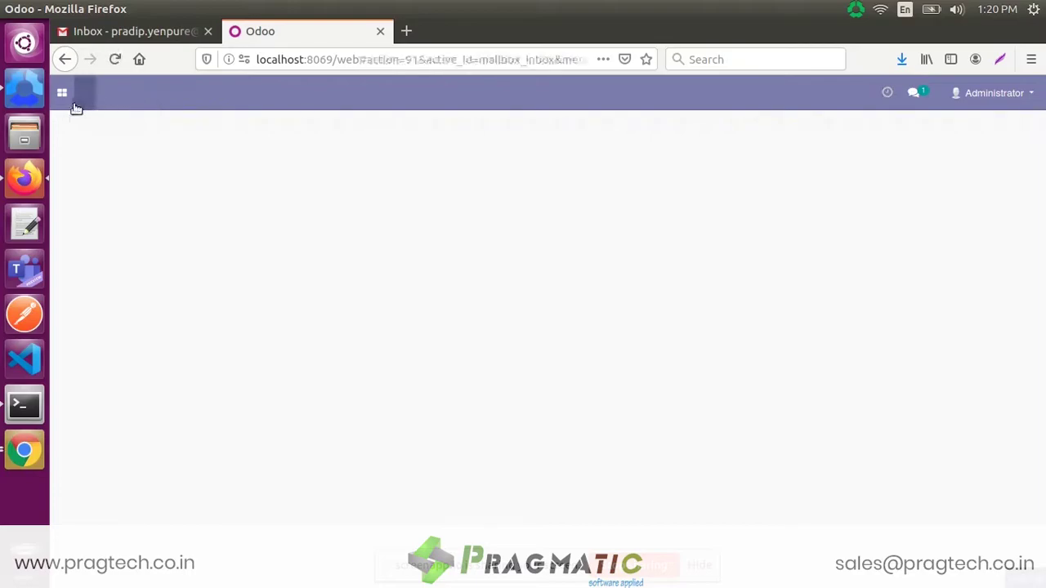
Open the My Company record from the company settings and display its Google Meet credentials.
{"action": "left_click", "coordinate": [85, 205]}
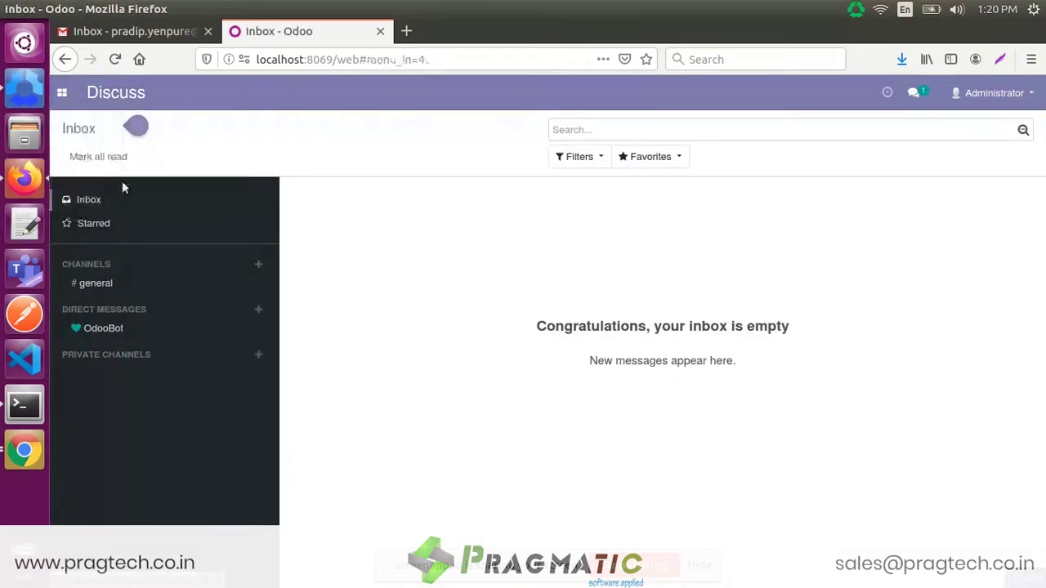
{"action": "left_click", "coordinate": [299, 93]}
{"action": "left_click", "coordinate": [302, 145]}
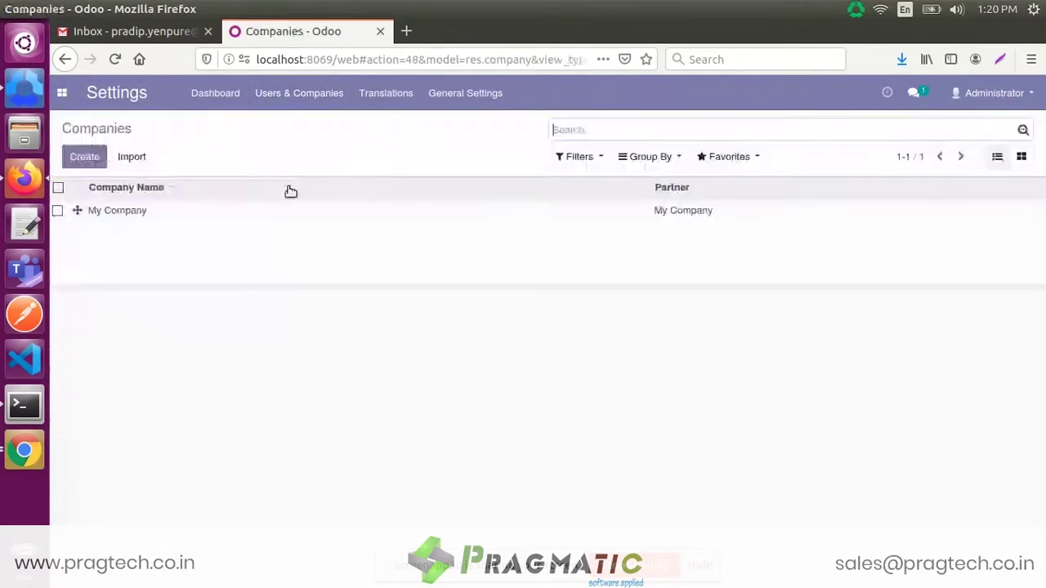
{"action": "left_click", "coordinate": [237, 211]}
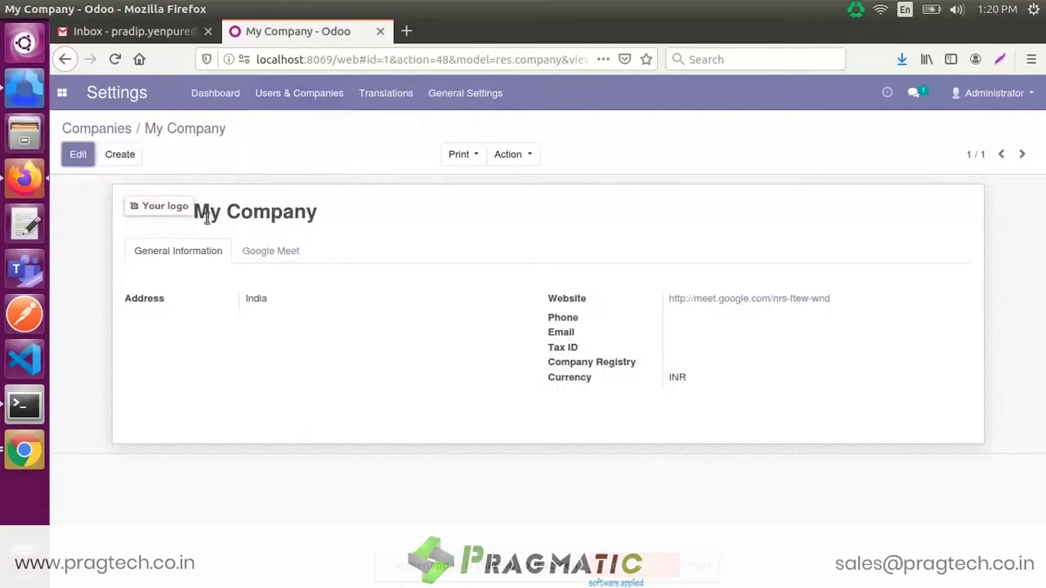
{"action": "left_click", "coordinate": [266, 254]}
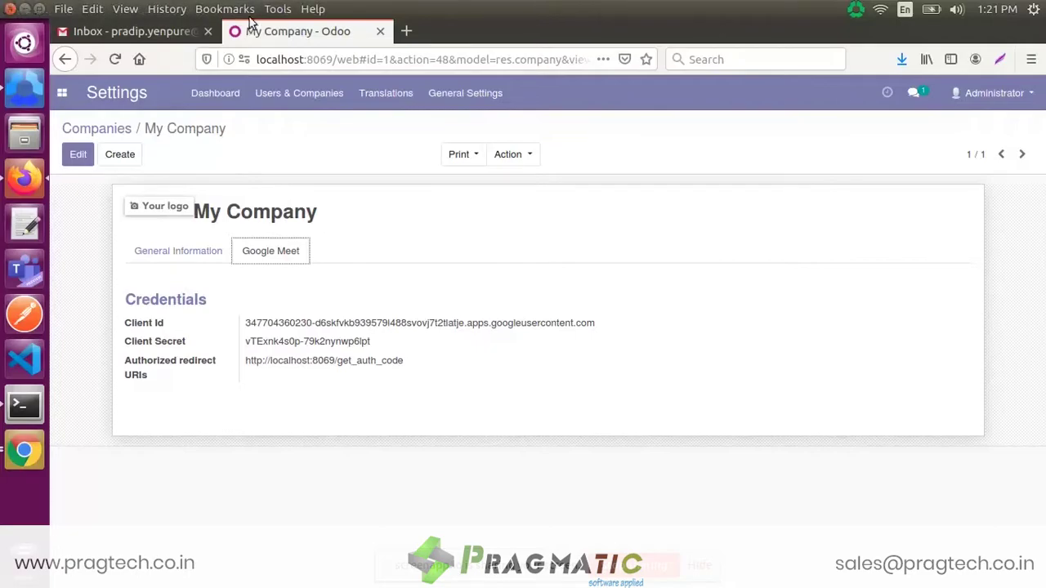
Open console.developers.google.com in a new browser tab and go to the APIs & Services dashboard.
{"action": "left_click", "coordinate": [406, 31]}
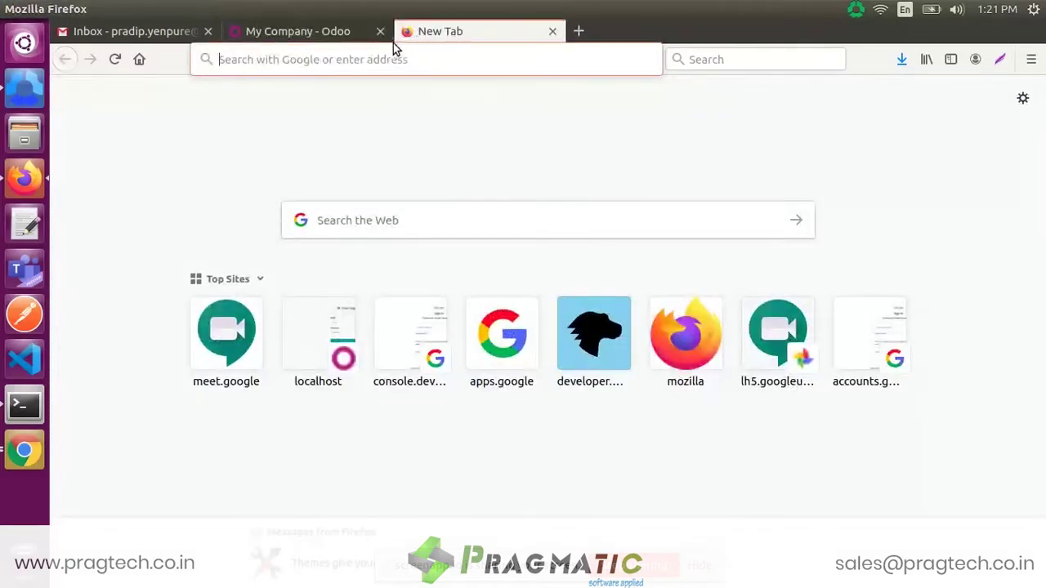
{"action": "type", "text": "consol"}
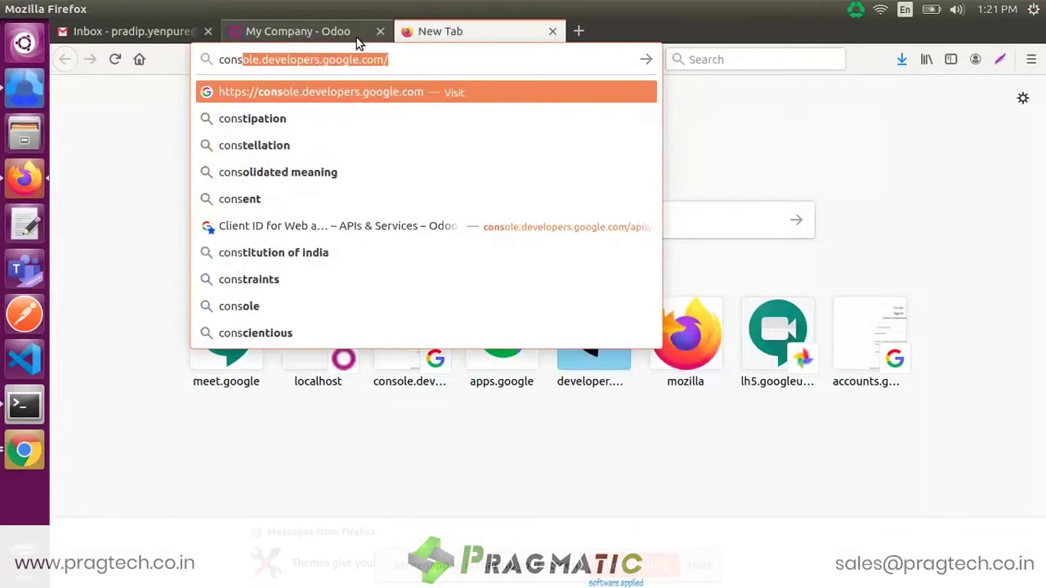
{"action": "type", "text": "e"}
{"action": "key", "text": "Return"}
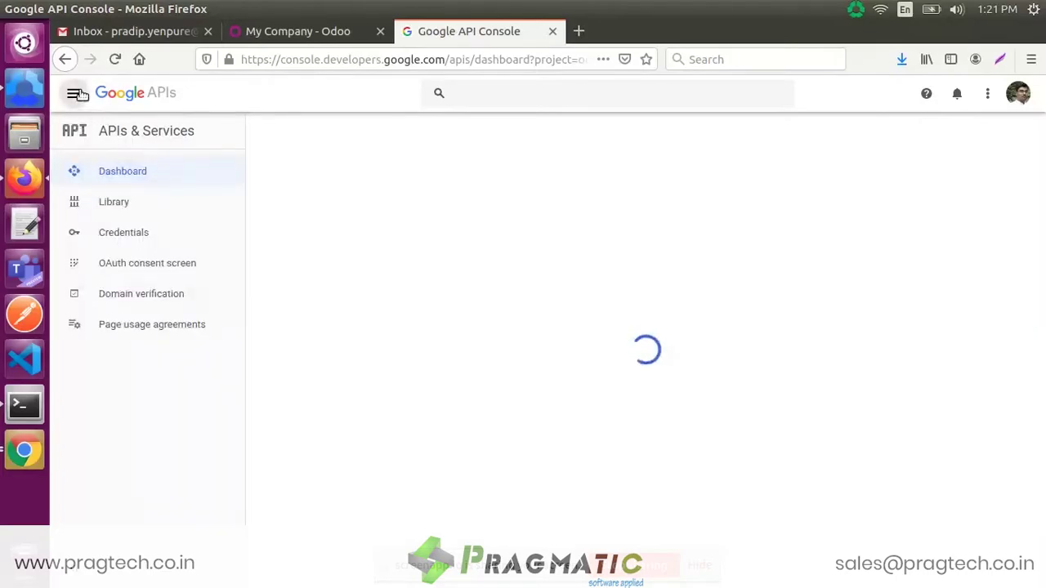
{"action": "left_click", "coordinate": [129, 172]}
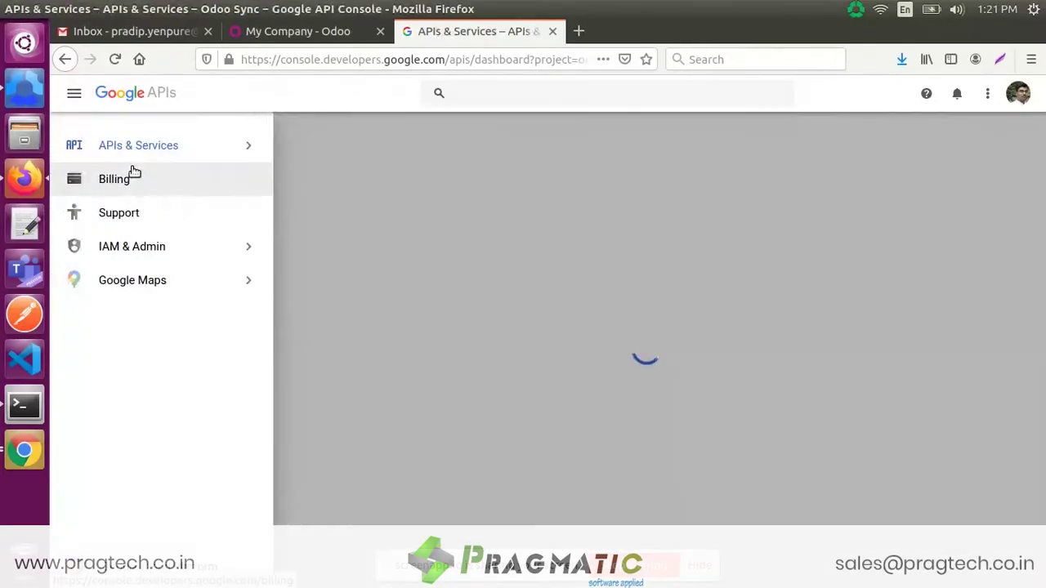
{"action": "mouse_move", "coordinate": [91, 156]}
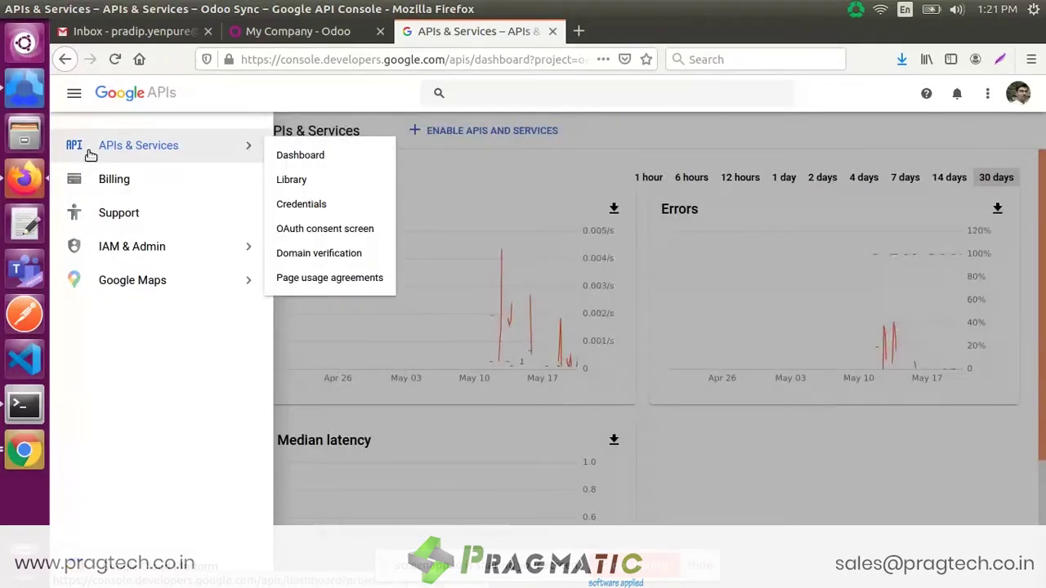
{"action": "left_click", "coordinate": [93, 147]}
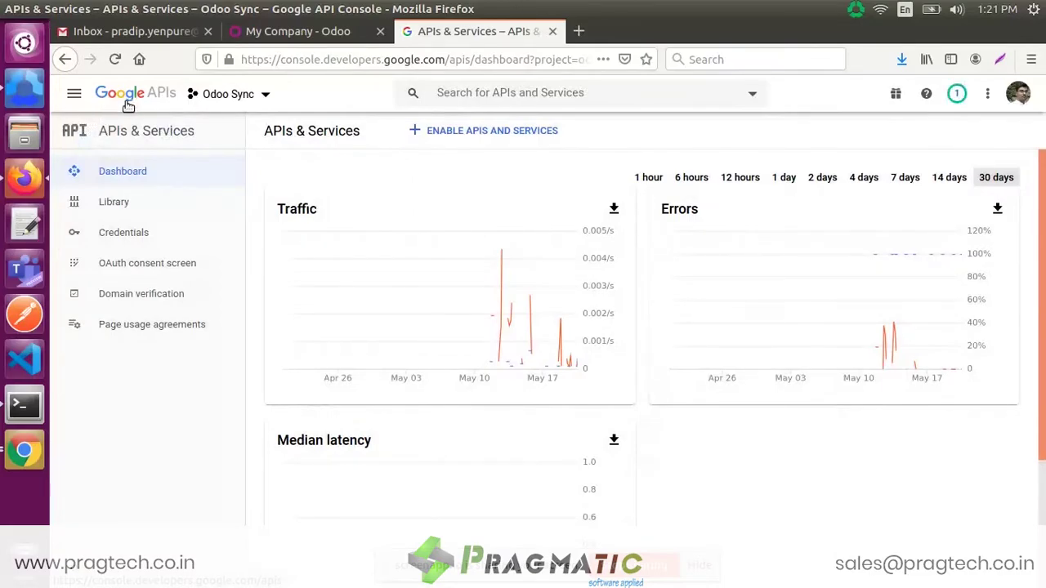
Check the project list with Odoo Sync selected, look into the API Library, and return to the dashboard.
{"action": "left_click", "coordinate": [244, 97]}
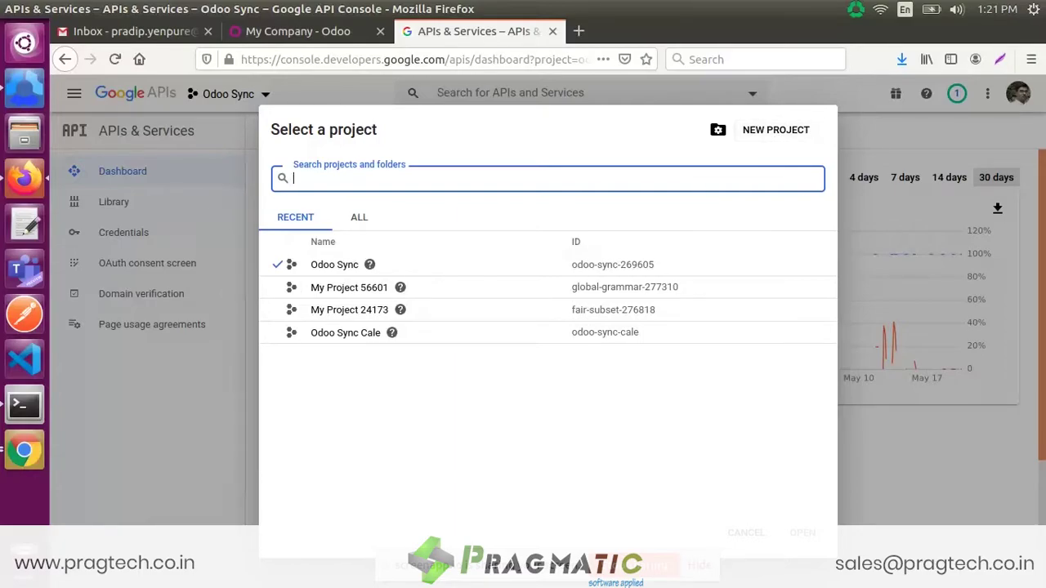
{"action": "left_click", "coordinate": [246, 284]}
{"action": "left_click", "coordinate": [140, 211]}
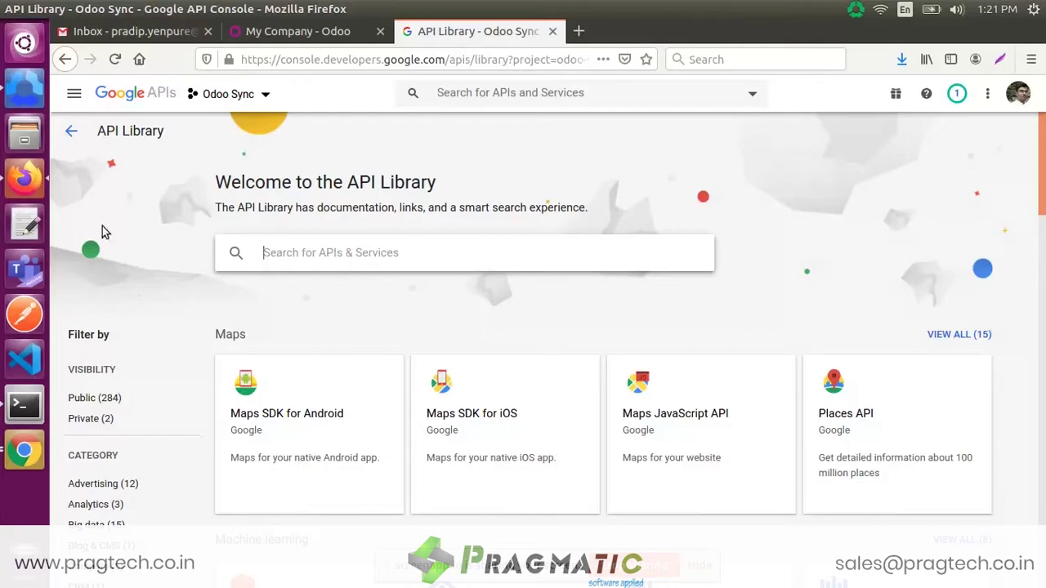
{"action": "left_click", "coordinate": [70, 132]}
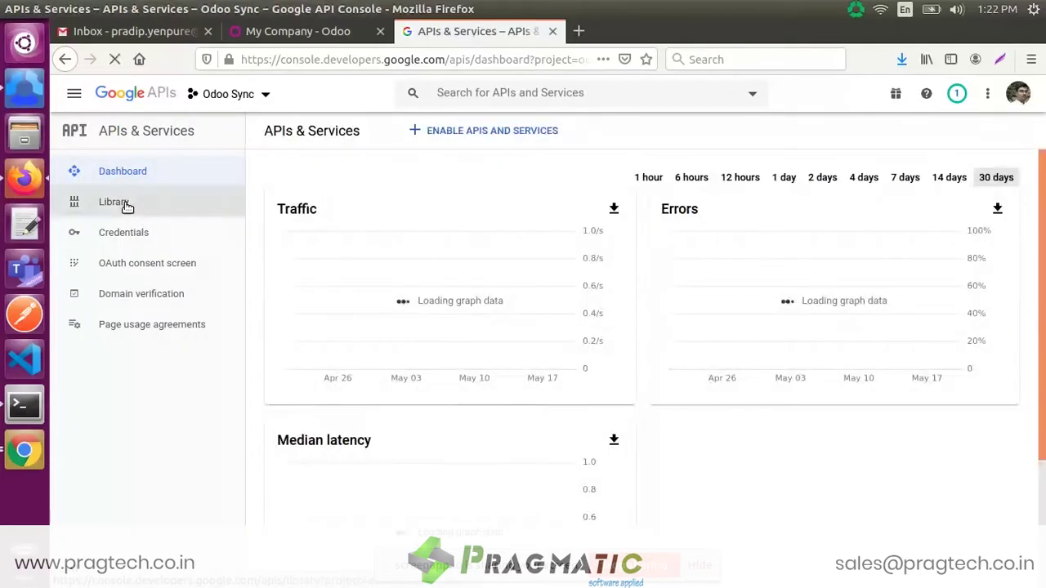
Examine the client ID, client secret and redirect URI of the OAuth client Web client 1 against the company's Google Meet credentials in Odoo.
{"action": "left_click", "coordinate": [129, 232]}
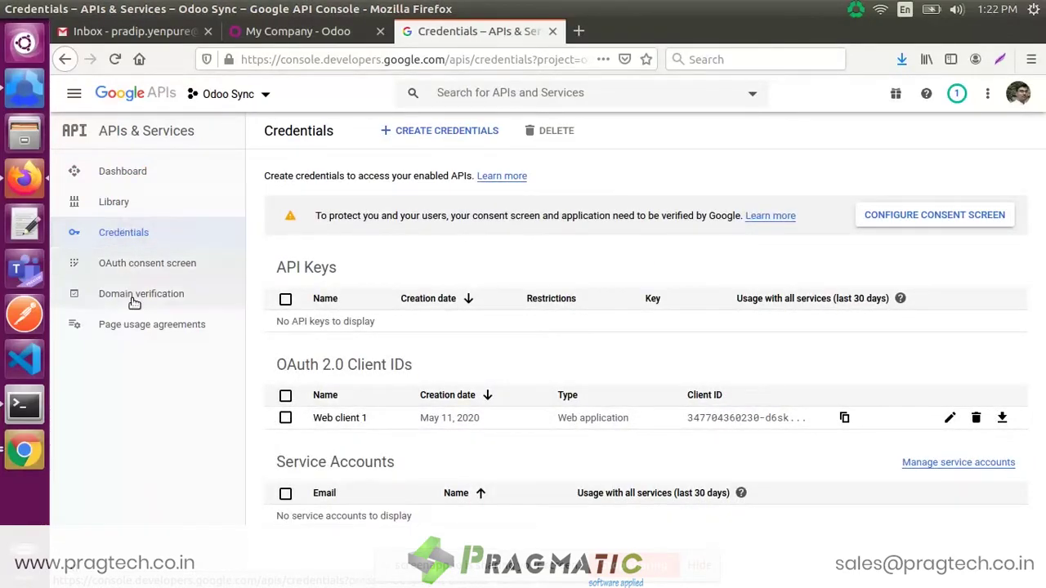
{"action": "left_click", "coordinate": [343, 418]}
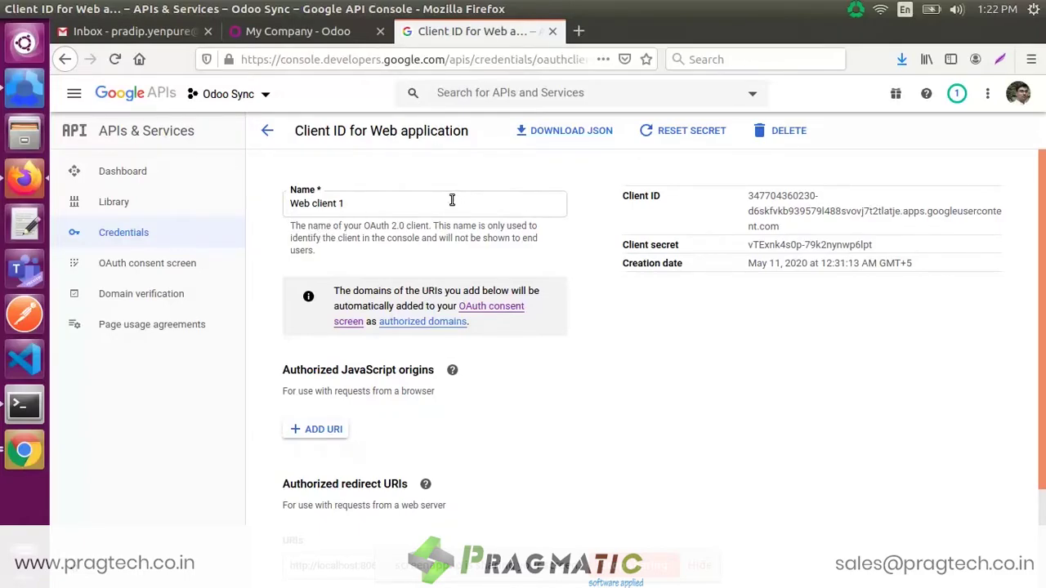
{"action": "double_click", "coordinate": [646, 196]}
{"action": "scroll", "coordinate": [327, 392], "scroll_direction": "down", "scroll_amount": 3}
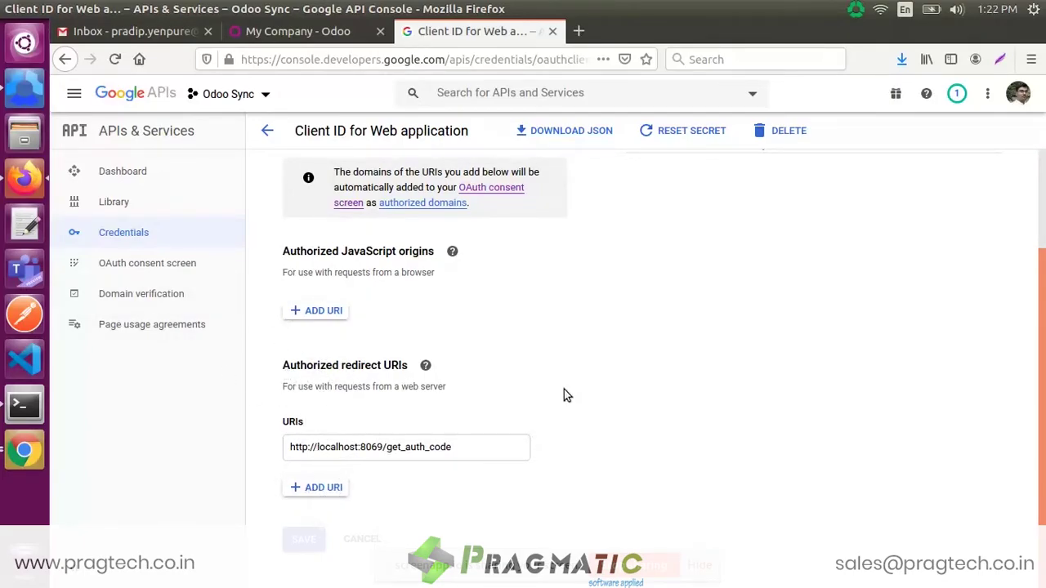
{"action": "scroll", "coordinate": [564, 389], "scroll_direction": "up", "scroll_amount": 3}
{"action": "double_click", "coordinate": [673, 245]}
{"action": "triple_click", "coordinate": [673, 245]}
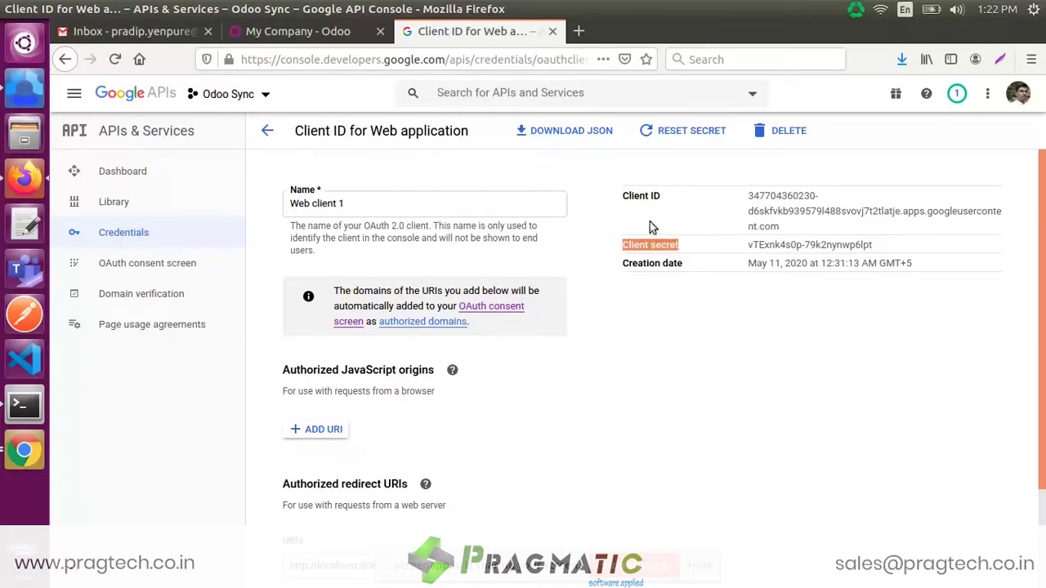
{"action": "left_click", "coordinate": [290, 31]}
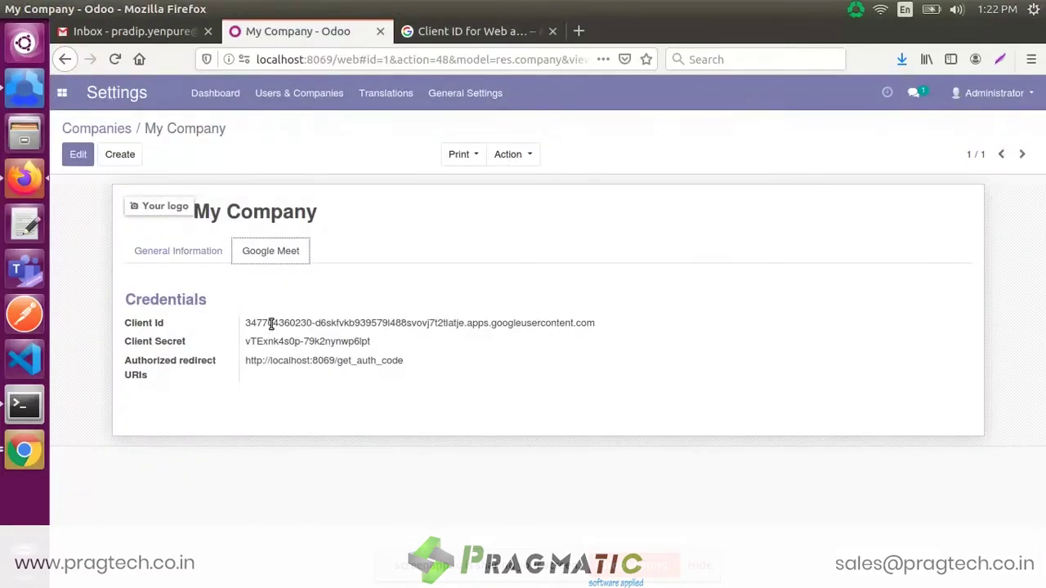
{"action": "left_click", "coordinate": [468, 33]}
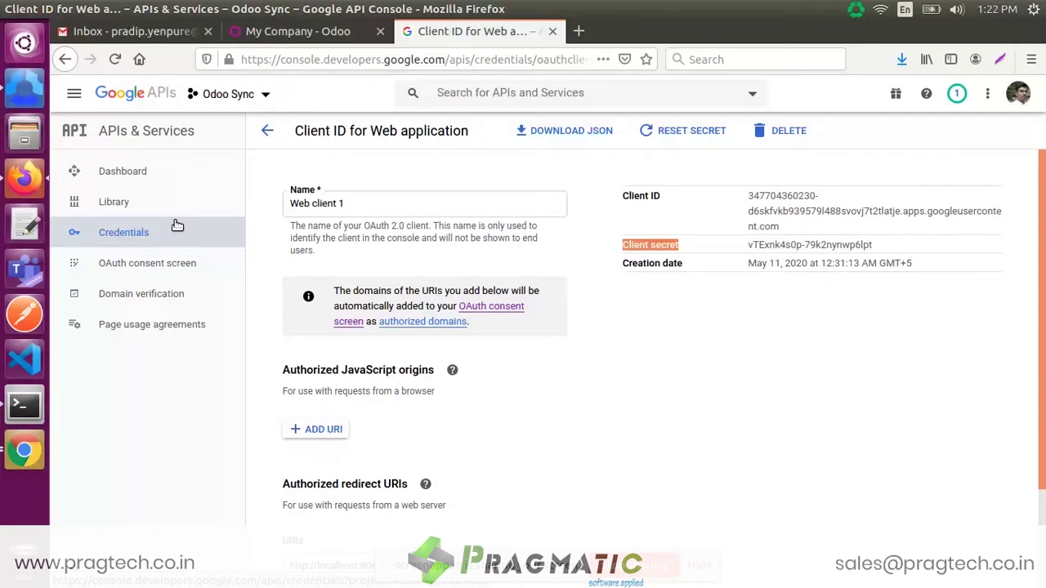
Sign out of the Google account in the API Console and close its browser tab.
{"action": "left_click", "coordinate": [1022, 94]}
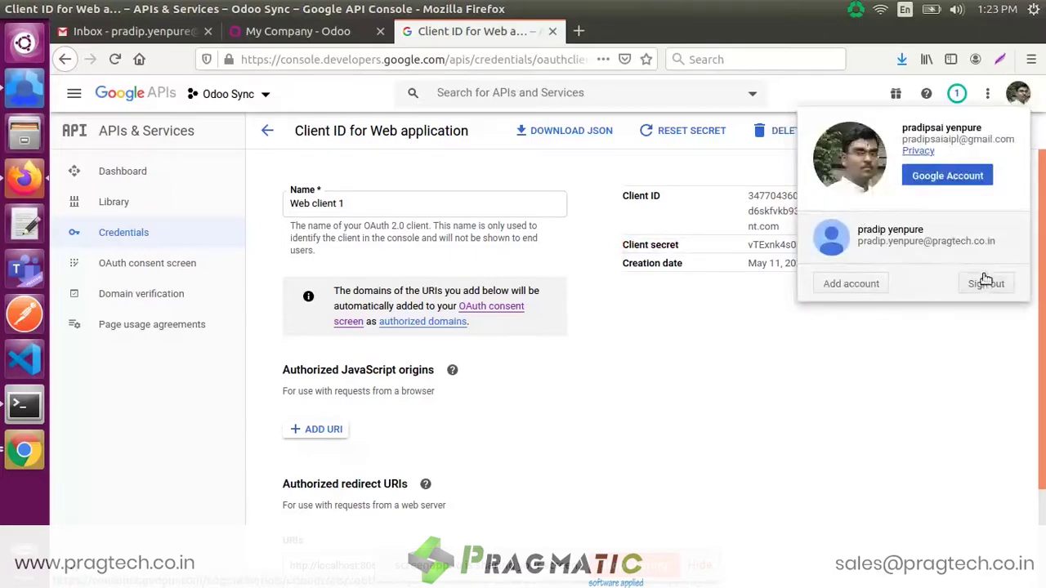
{"action": "left_click", "coordinate": [832, 188]}
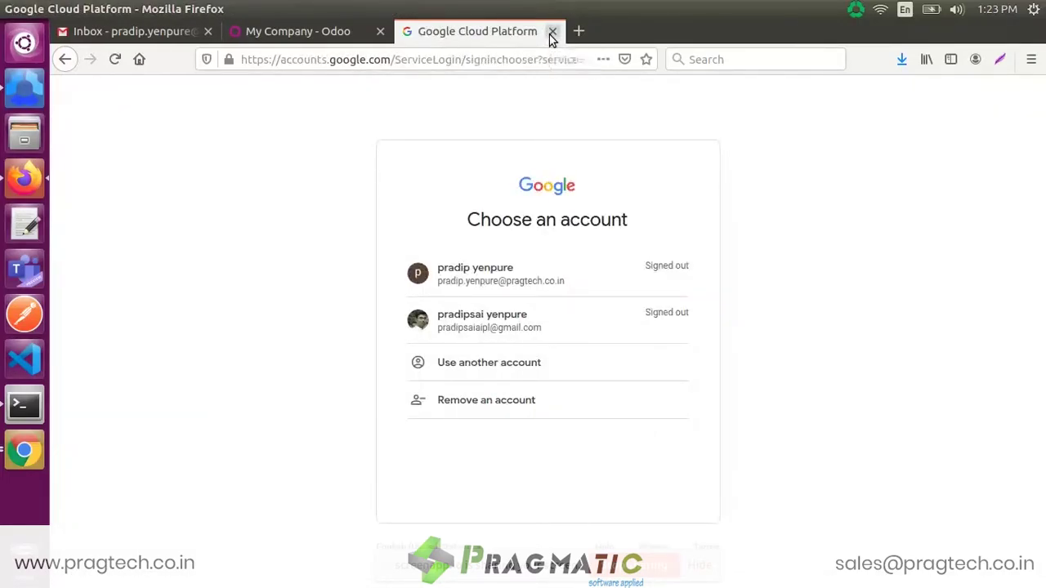
{"action": "left_click", "coordinate": [551, 32]}
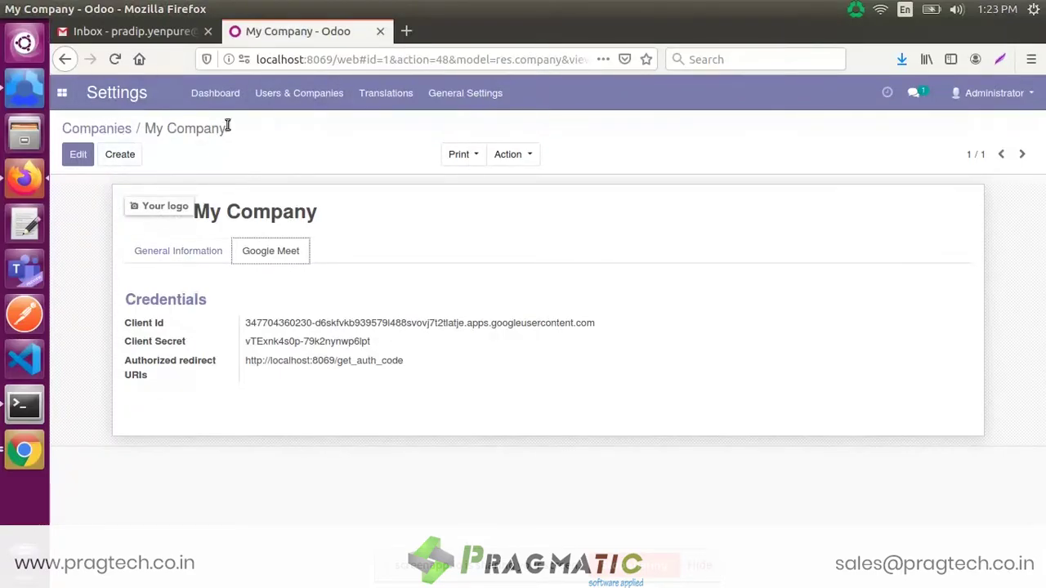
Open the Administrator user from the user settings and display its Google Meet configuration.
{"action": "left_click", "coordinate": [299, 93]}
{"action": "left_click", "coordinate": [282, 125]}
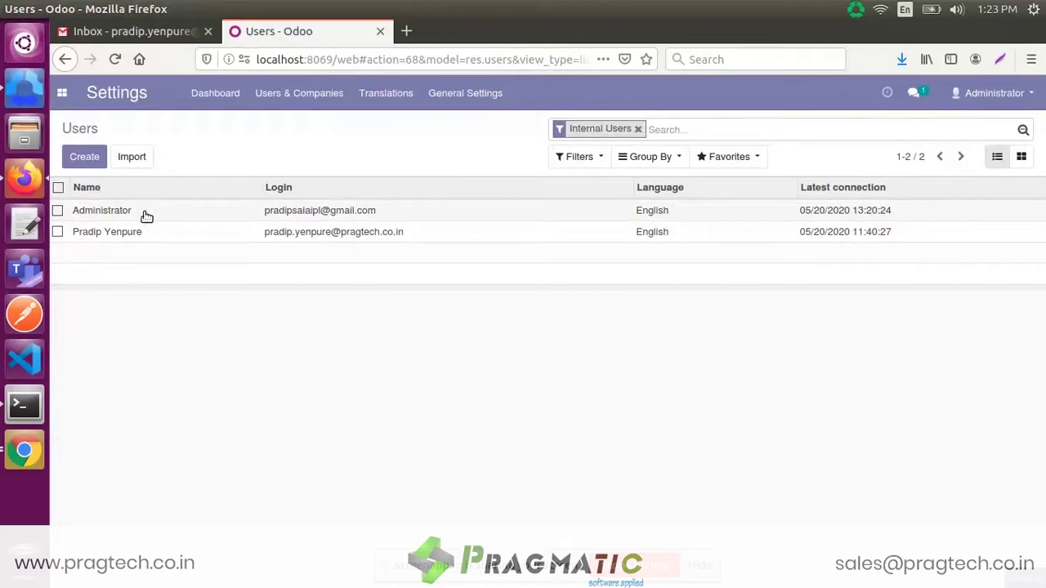
{"action": "left_click", "coordinate": [142, 212]}
{"action": "left_click", "coordinate": [258, 319]}
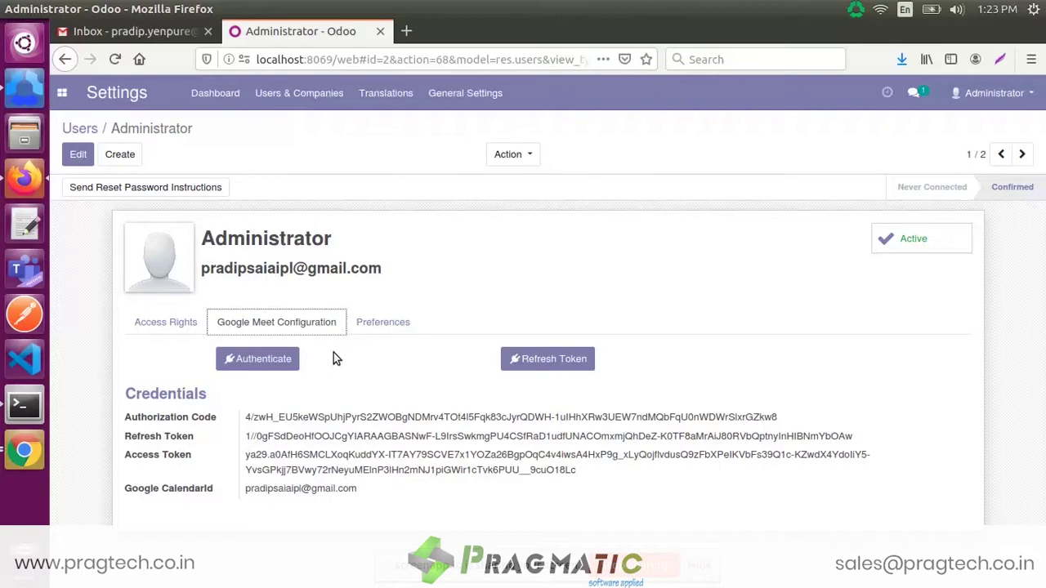
Clear the Administrator's authorization code, refresh token, access token and Google calendar ID, and save the record.
{"action": "left_click", "coordinate": [77, 154]}
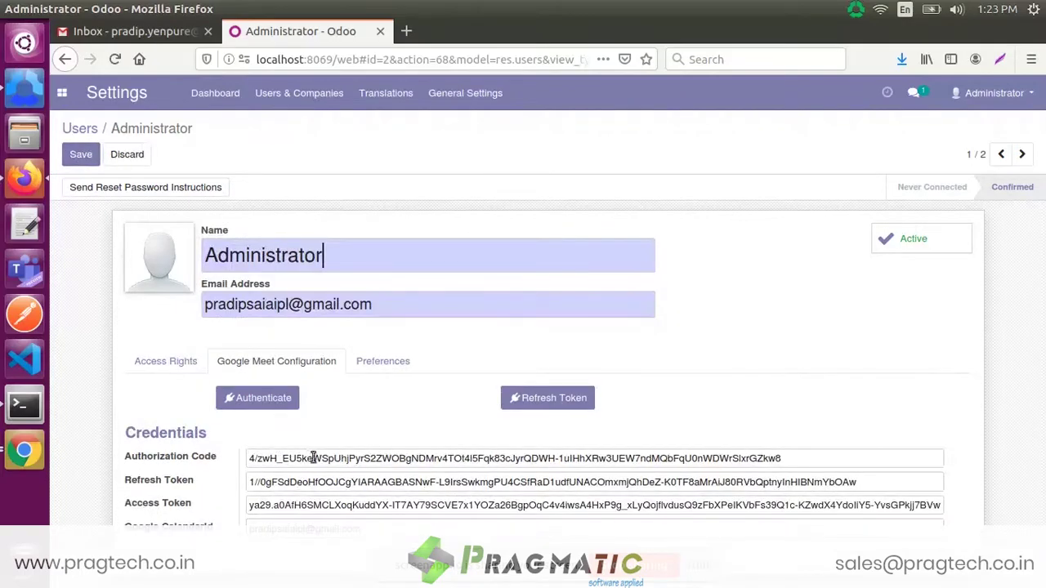
{"action": "triple_click", "coordinate": [312, 458]}
{"action": "key", "text": "BackSpace"}
{"action": "triple_click", "coordinate": [312, 483]}
{"action": "key", "text": "BackSpace"}
{"action": "triple_click", "coordinate": [307, 506]}
{"action": "key", "text": "BackSpace"}
{"action": "triple_click", "coordinate": [307, 528]}
{"action": "key", "text": "BackSpace"}
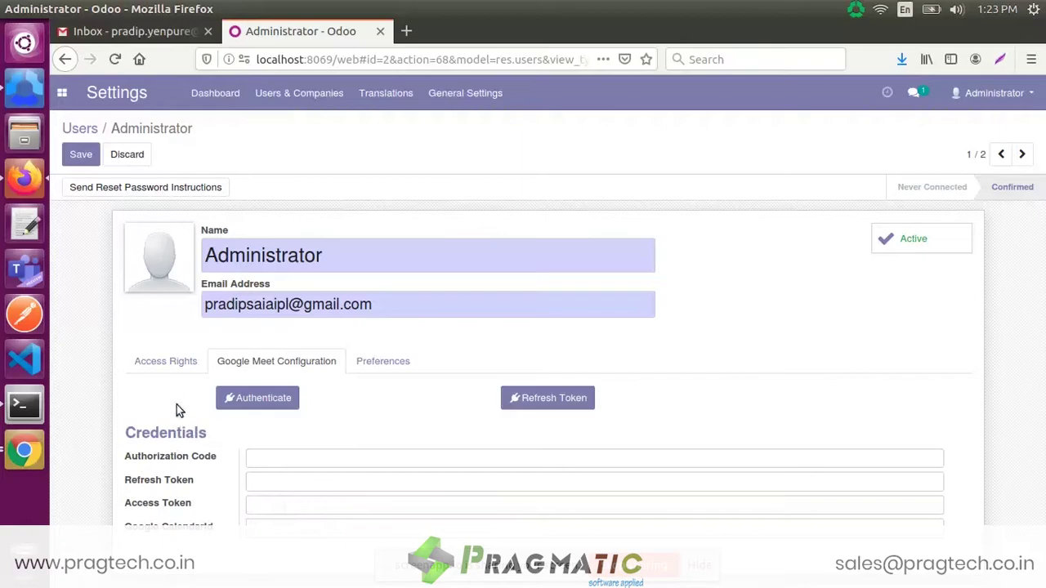
{"action": "left_click", "coordinate": [78, 155]}
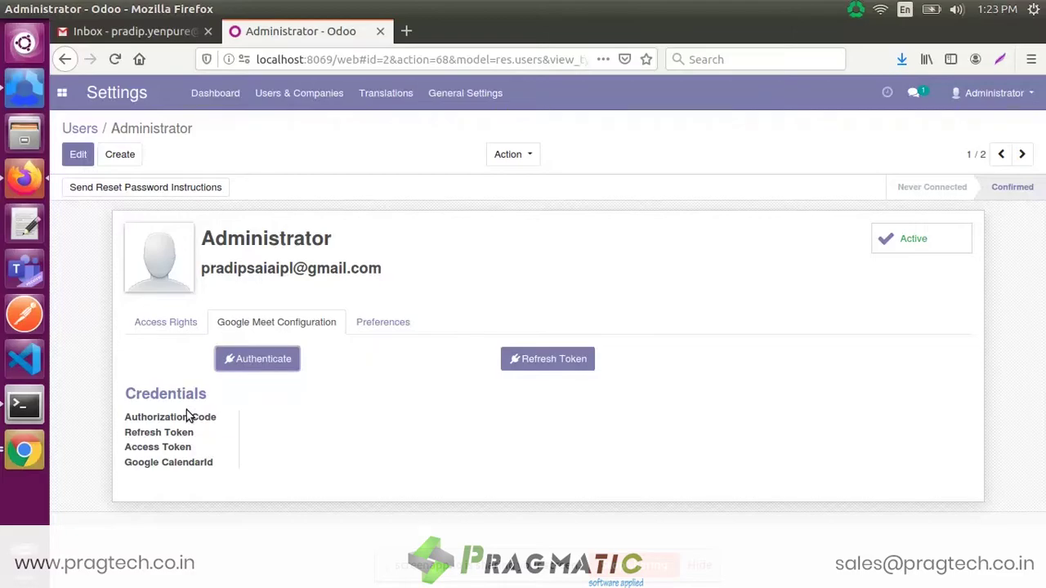
Authenticate the Administrator with Google by choosing the Gmail account and entering its account password, and close the authorization page.
{"action": "left_click", "coordinate": [263, 362]}
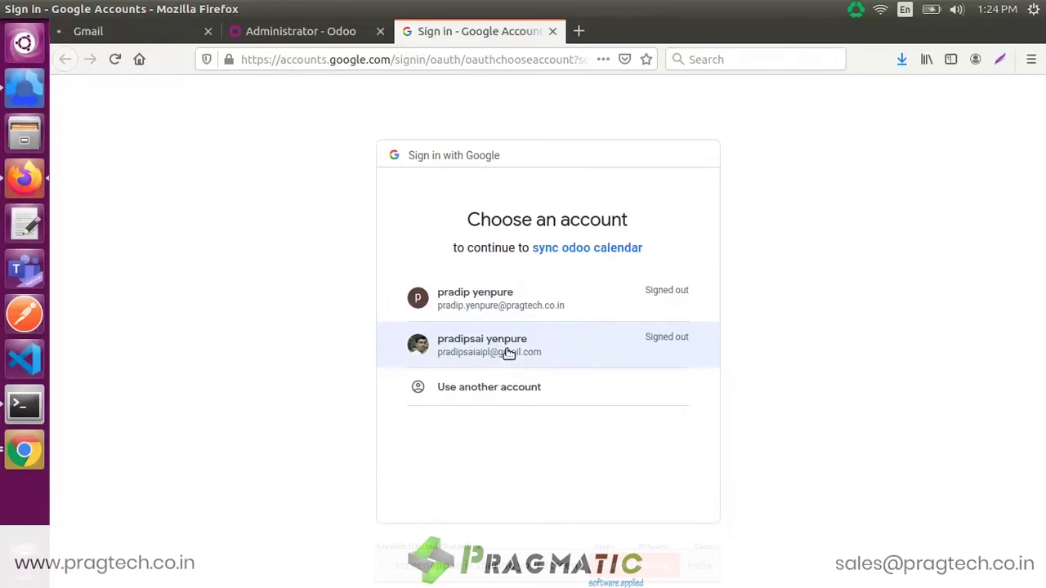
{"action": "left_click", "coordinate": [505, 354]}
{"action": "left_click", "coordinate": [511, 319]}
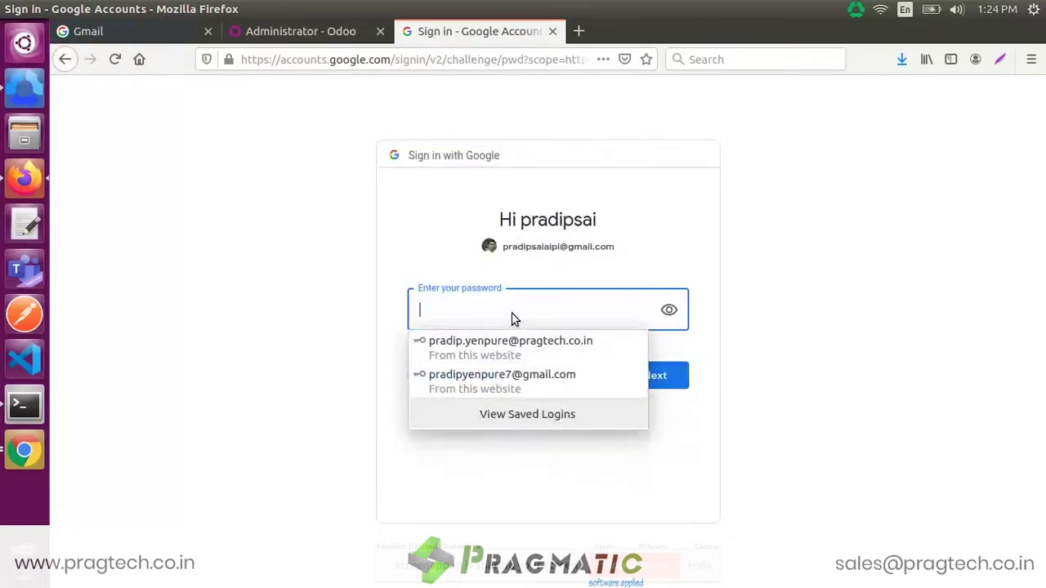
{"action": "type", "text": "*****"}
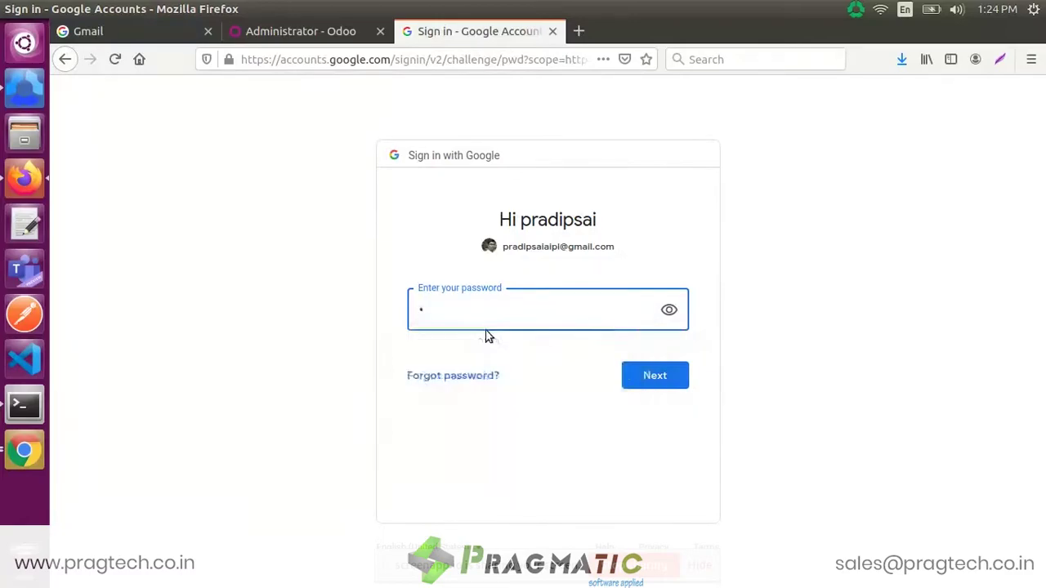
{"action": "key", "text": "BackSpace"}
{"action": "key", "text": "BackSpace"}
{"action": "key", "text": "BackSpace"}
{"action": "key", "text": "BackSpace"}
{"action": "key", "text": "BackSpace"}
{"action": "type", "text": "**********"}
{"action": "key", "text": "Return"}
{"action": "left_click", "coordinate": [297, 216]}
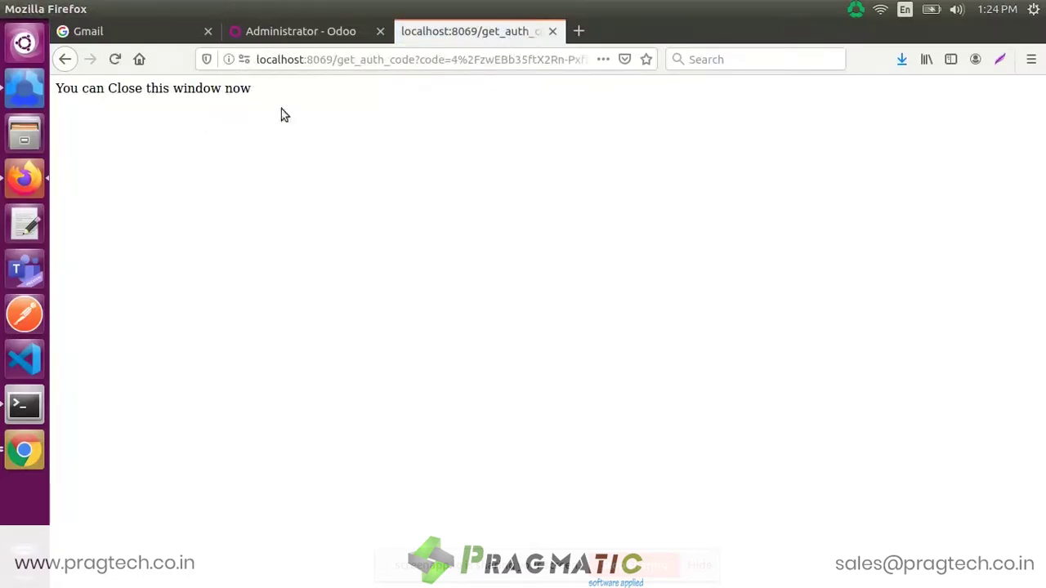
{"action": "left_click", "coordinate": [553, 31]}
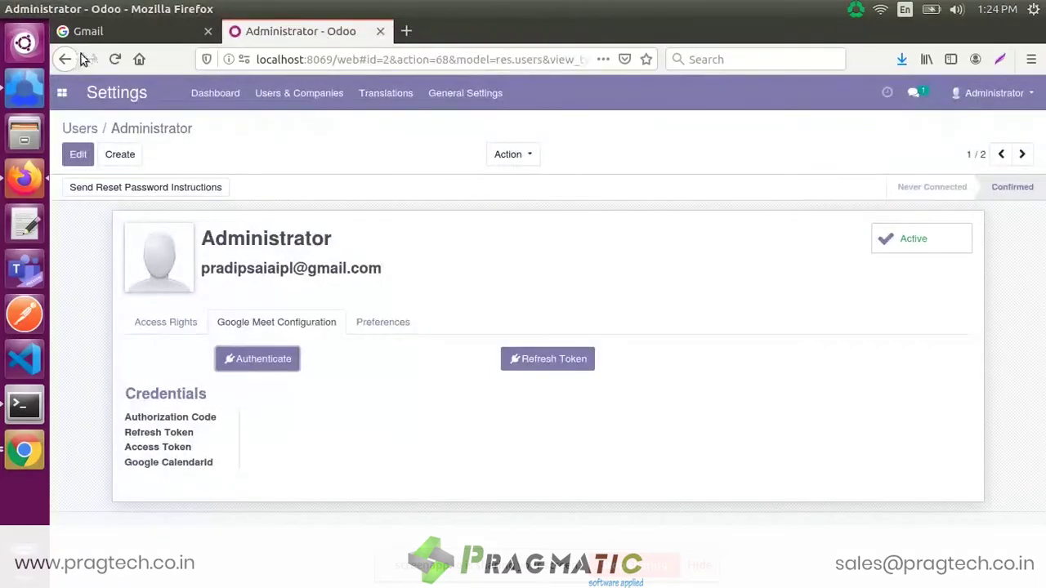
Reload the Administrator record and check the credentials and Google calendar ID in its Google Meet configuration.
{"action": "left_click", "coordinate": [115, 58]}
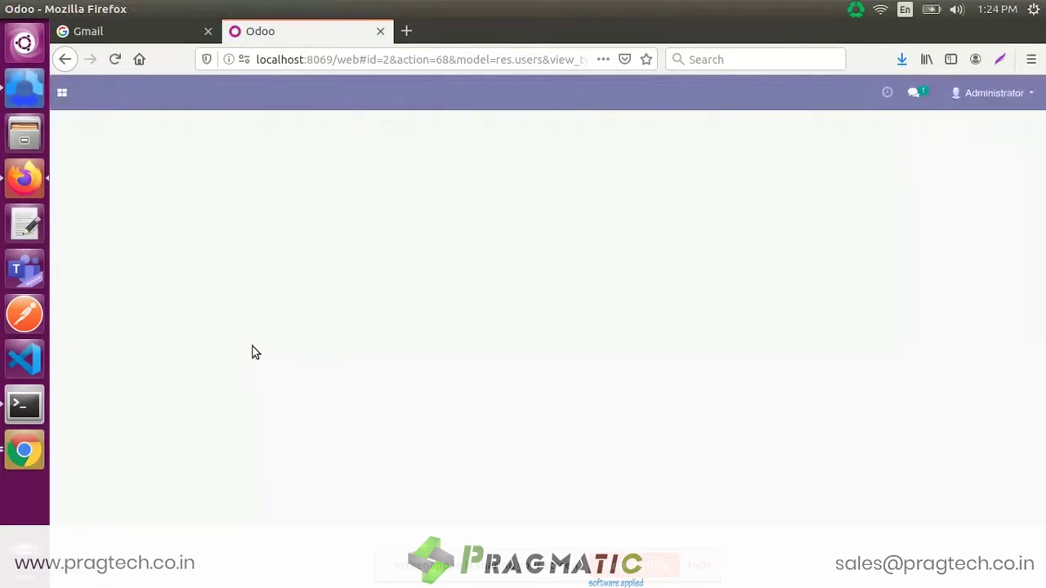
{"action": "left_click", "coordinate": [256, 327]}
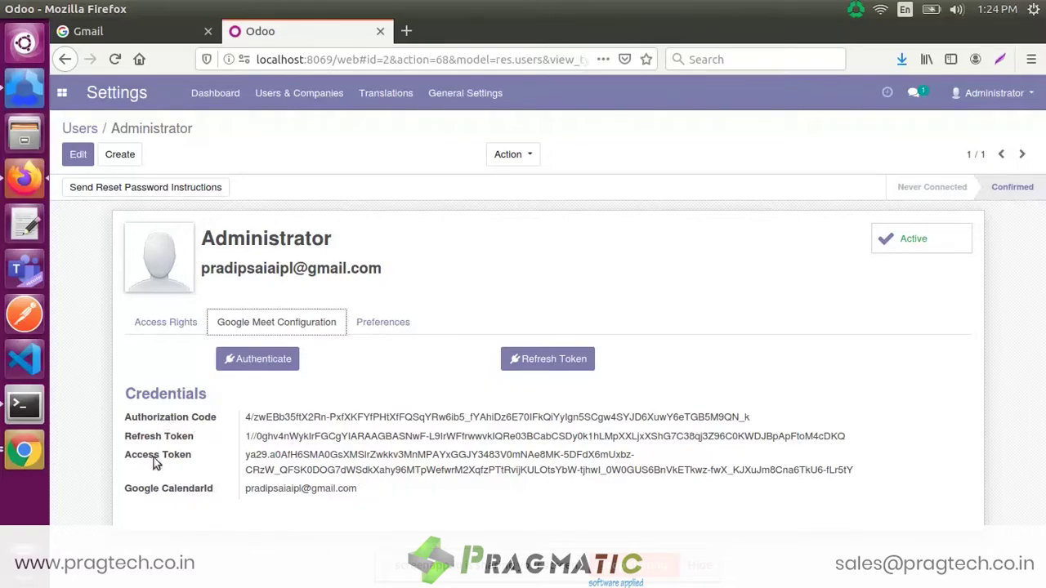
{"action": "triple_click", "coordinate": [278, 489]}
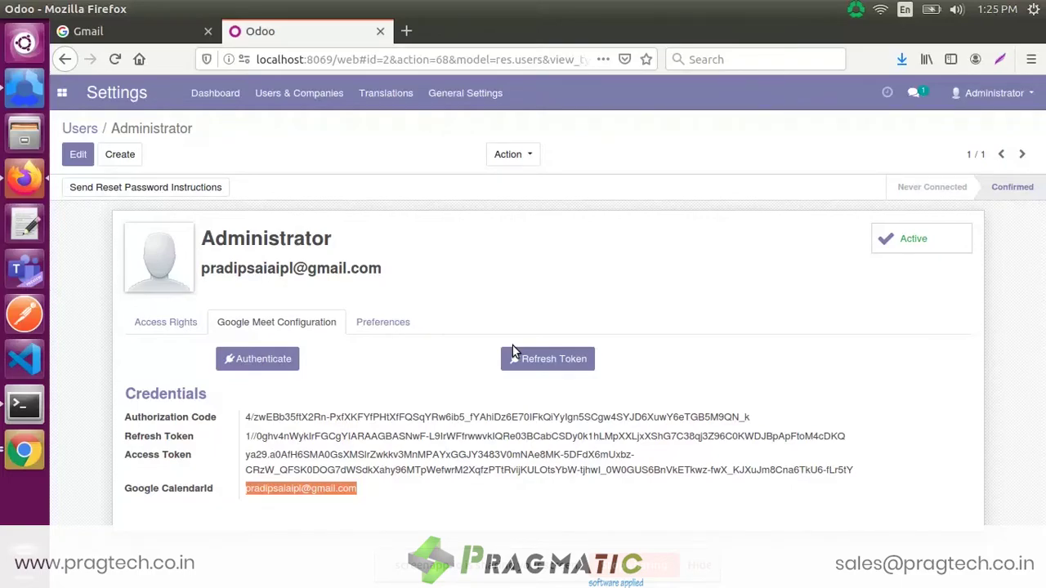
Refresh the Administrator's Google Meet access token and highlight the new token for checking.
{"action": "left_click", "coordinate": [551, 363]}
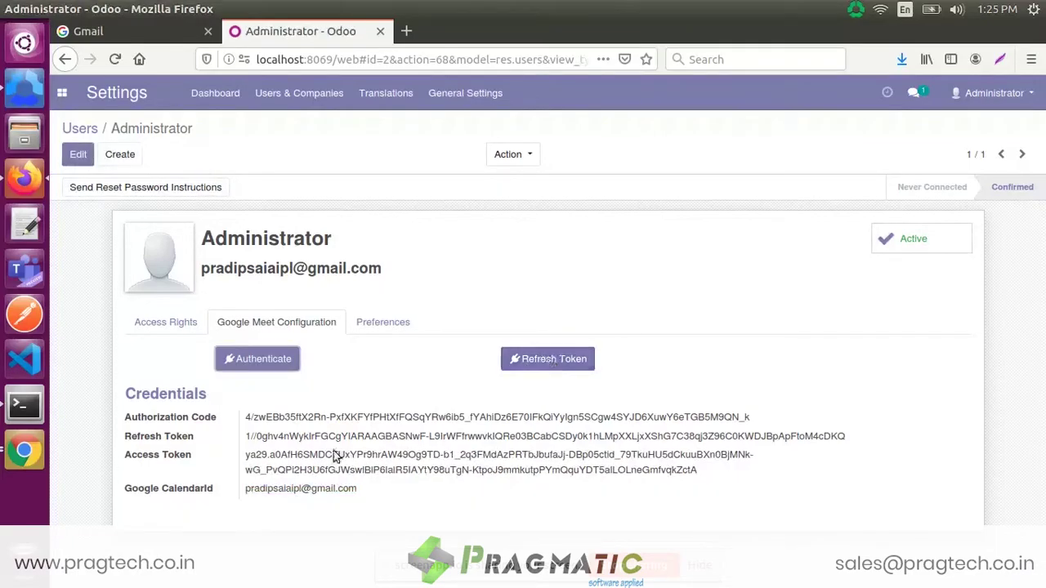
{"action": "triple_click", "coordinate": [247, 455]}
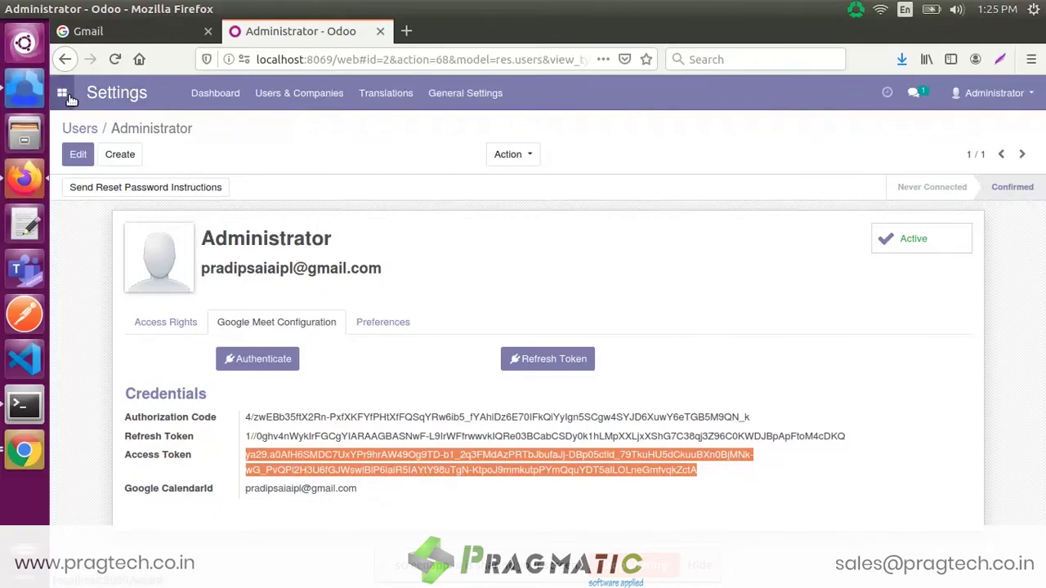
Open the Calendar application and show its meetings as a list.
{"action": "left_click", "coordinate": [66, 96]}
{"action": "left_click", "coordinate": [85, 130]}
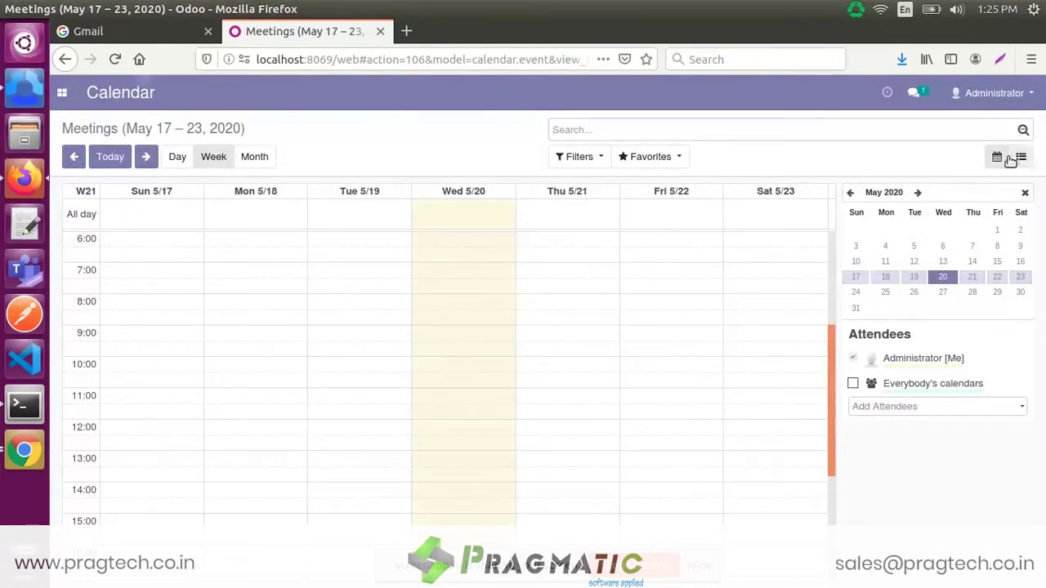
{"action": "left_click", "coordinate": [1023, 156]}
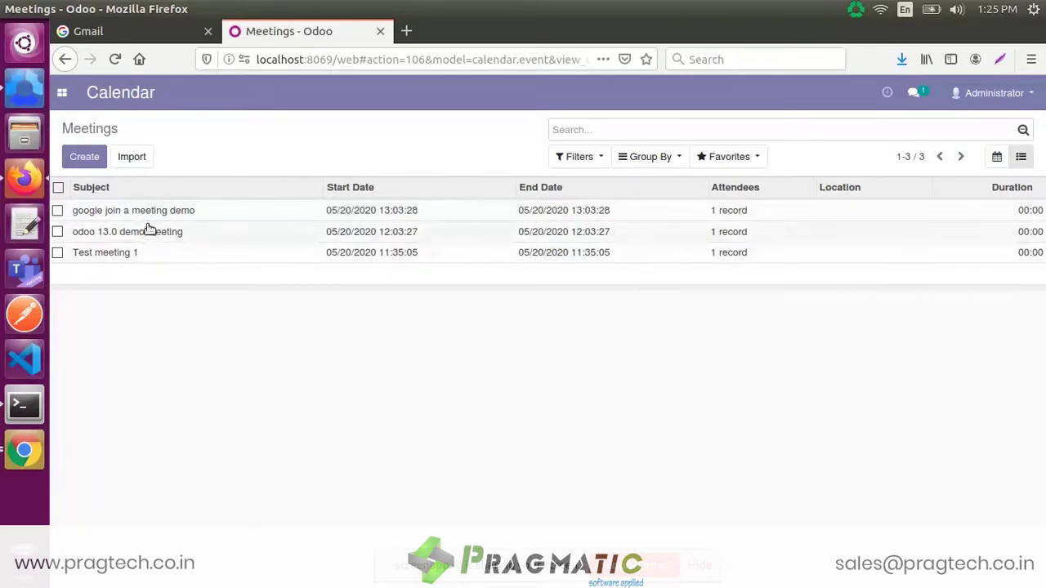
Create a meeting with the subject Hadoop Demo, enable Add Google Meet and add the individual contact as attendee.
{"action": "left_click", "coordinate": [83, 157]}
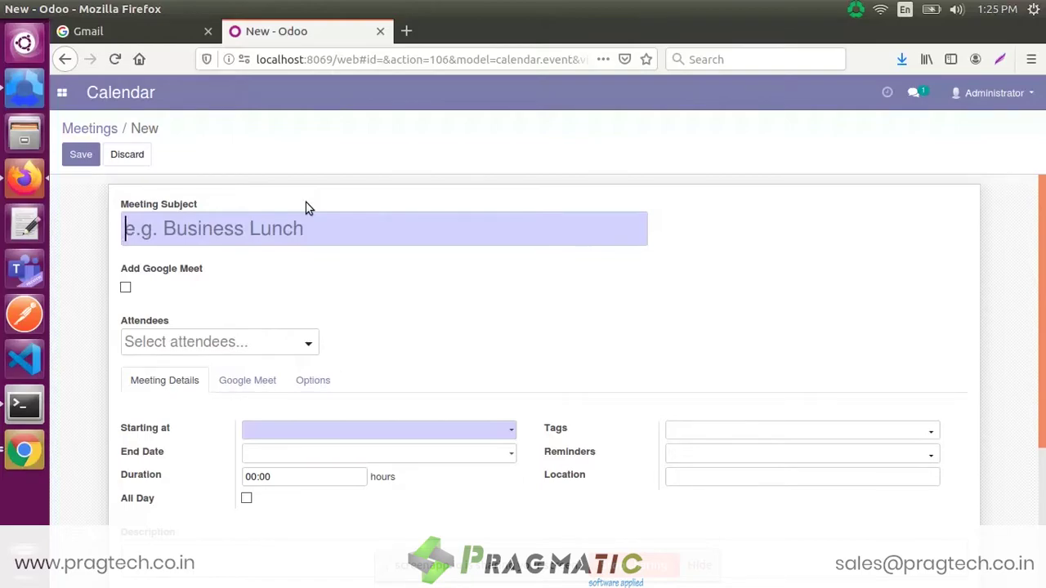
{"action": "type", "text": "Hadoop Demo"}
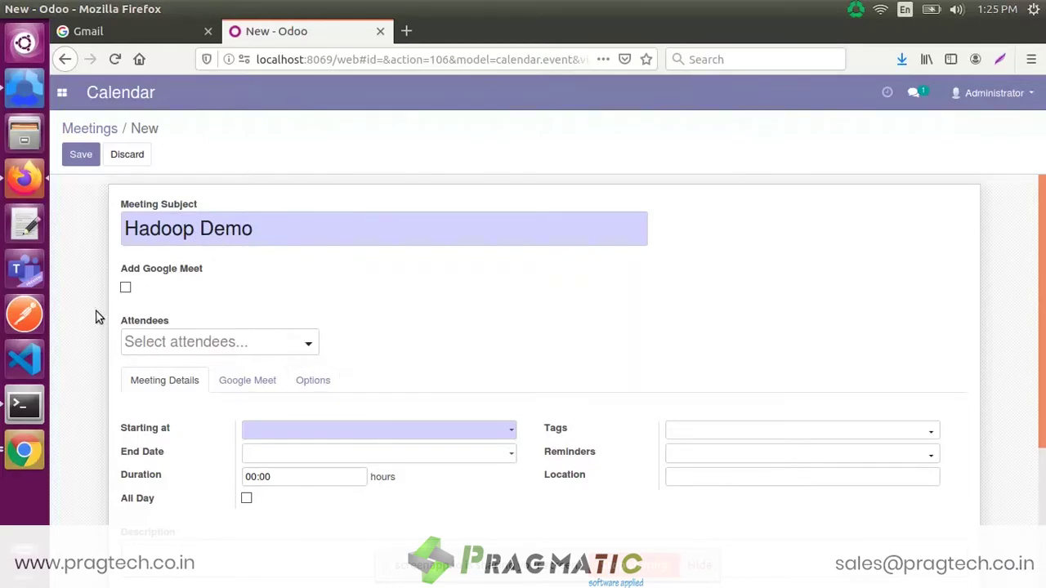
{"action": "left_click", "coordinate": [125, 288]}
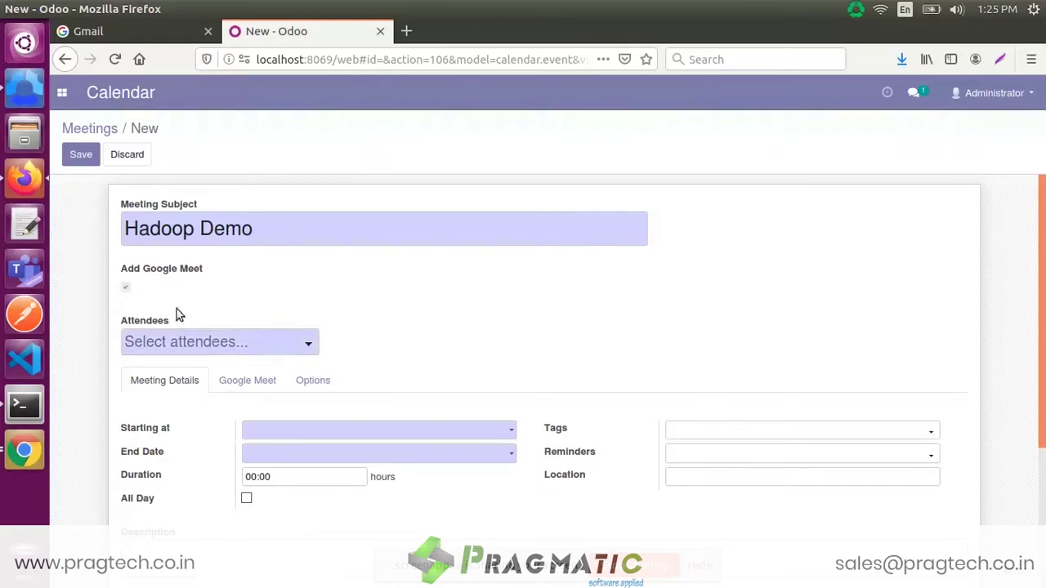
{"action": "left_click", "coordinate": [255, 348]}
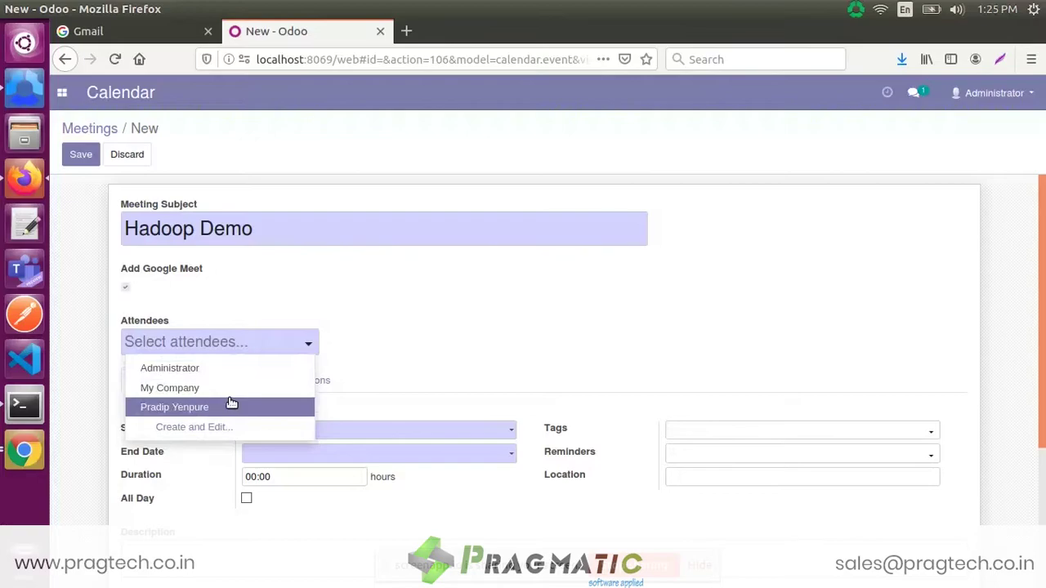
{"action": "left_click", "coordinate": [229, 403]}
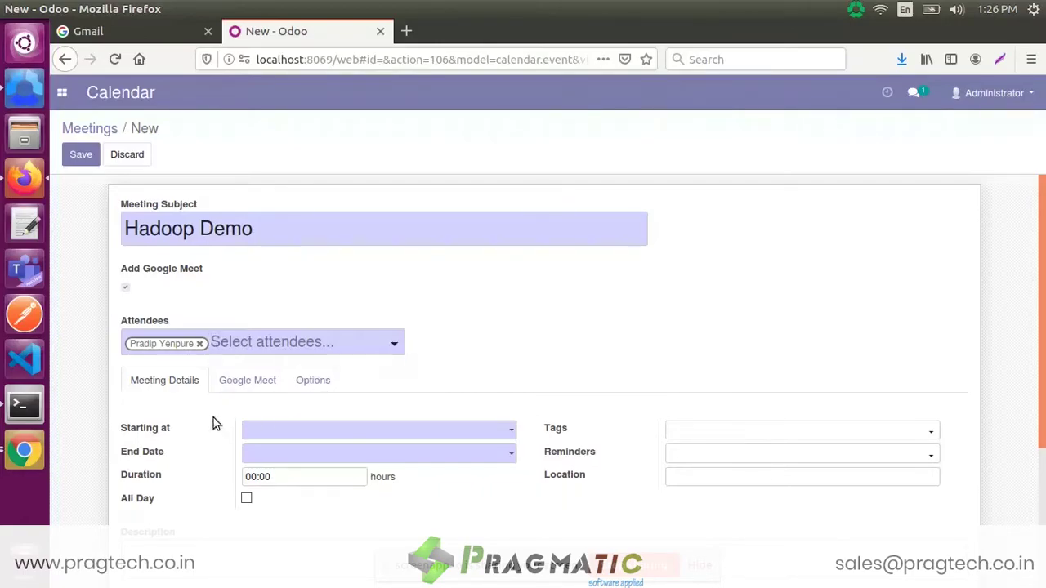
Set the meeting's start to 05/20/2020 14:25:40.
{"action": "scroll", "coordinate": [204, 427], "scroll_direction": "down", "scroll_amount": 1}
{"action": "scroll", "coordinate": [204, 437], "scroll_direction": "down", "scroll_amount": 3}
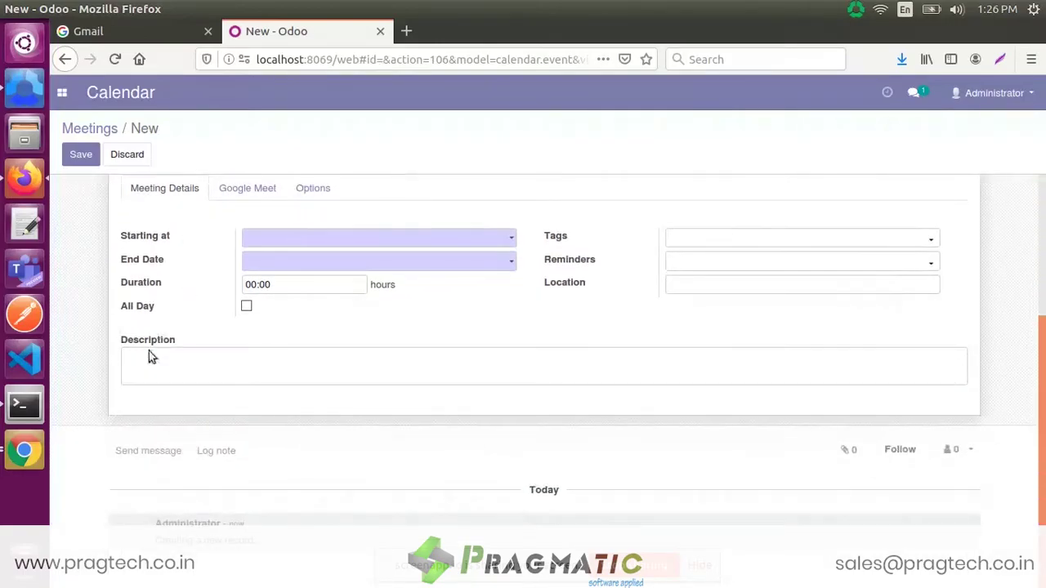
{"action": "left_click", "coordinate": [303, 235]}
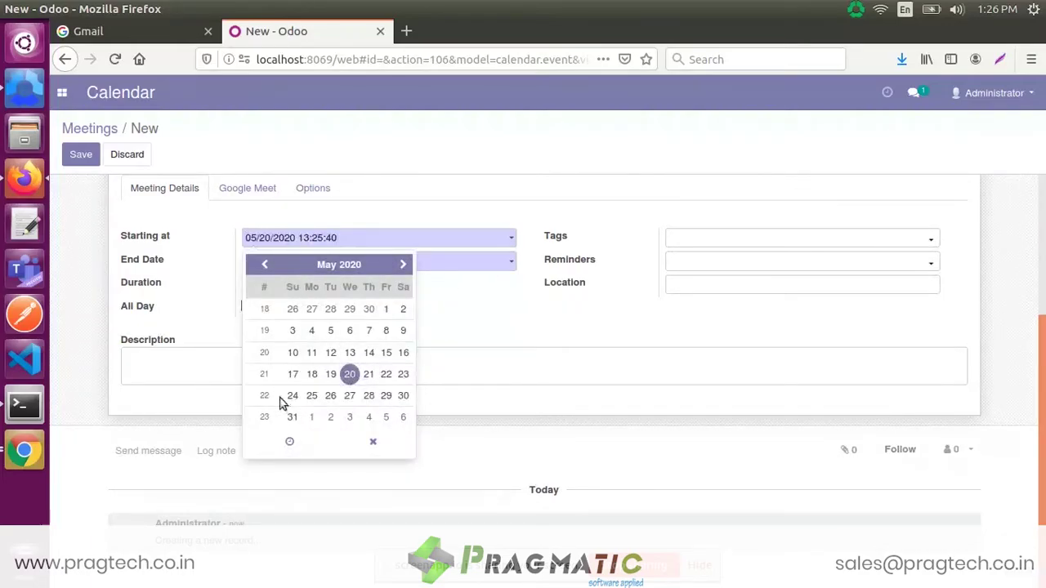
{"action": "left_click", "coordinate": [290, 441]}
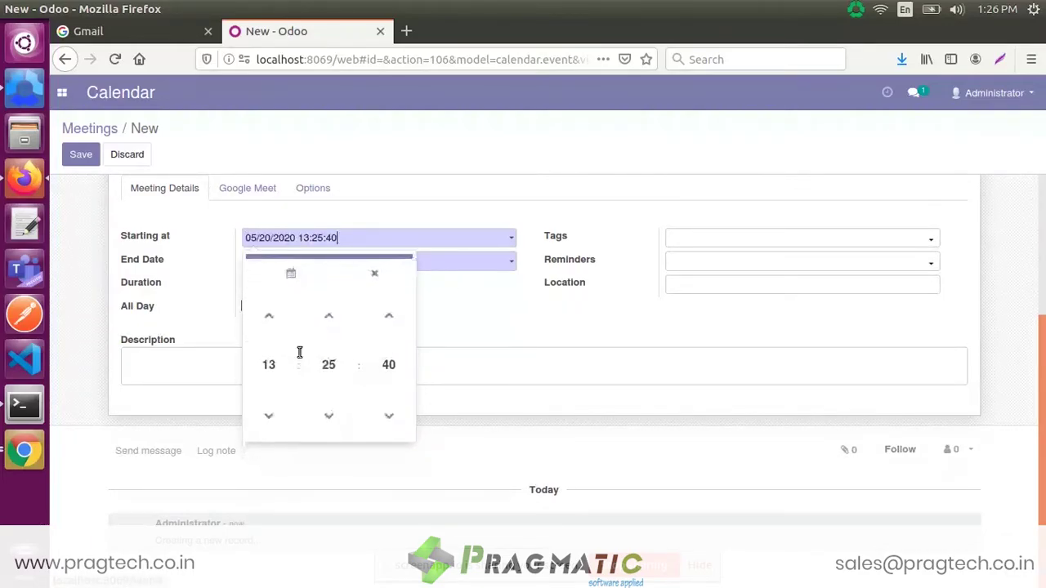
{"action": "left_click", "coordinate": [269, 312]}
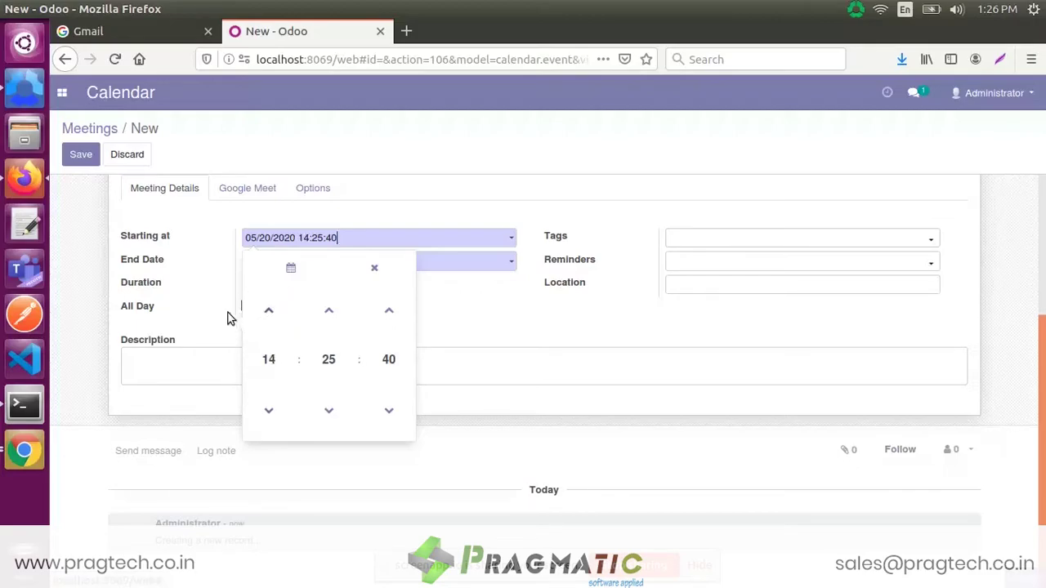
{"action": "left_click", "coordinate": [228, 316]}
Set the meeting's end date to 05/20/2020 14:33:40.
{"action": "left_click", "coordinate": [302, 262]}
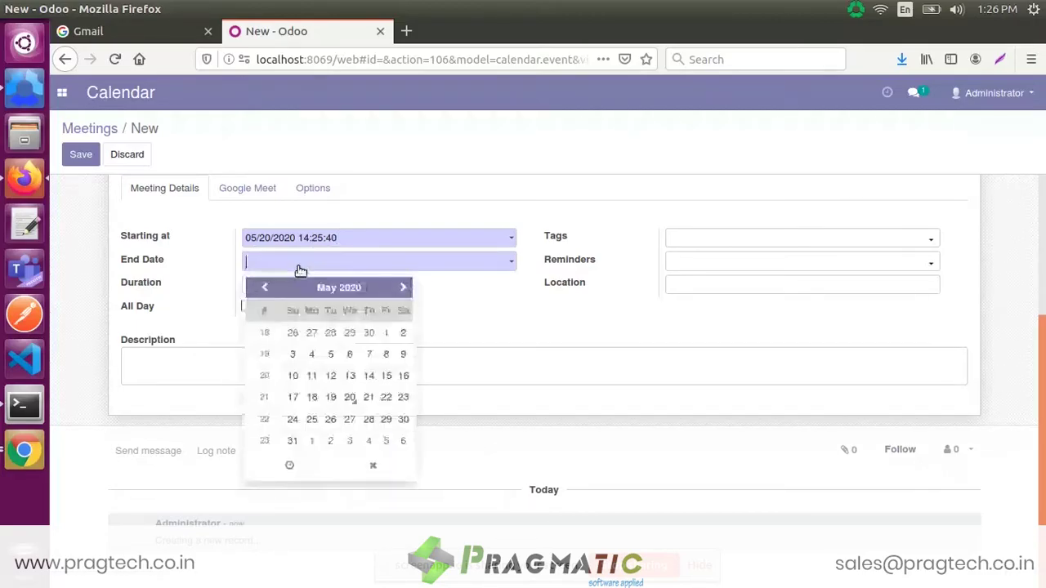
{"action": "left_click", "coordinate": [350, 398]}
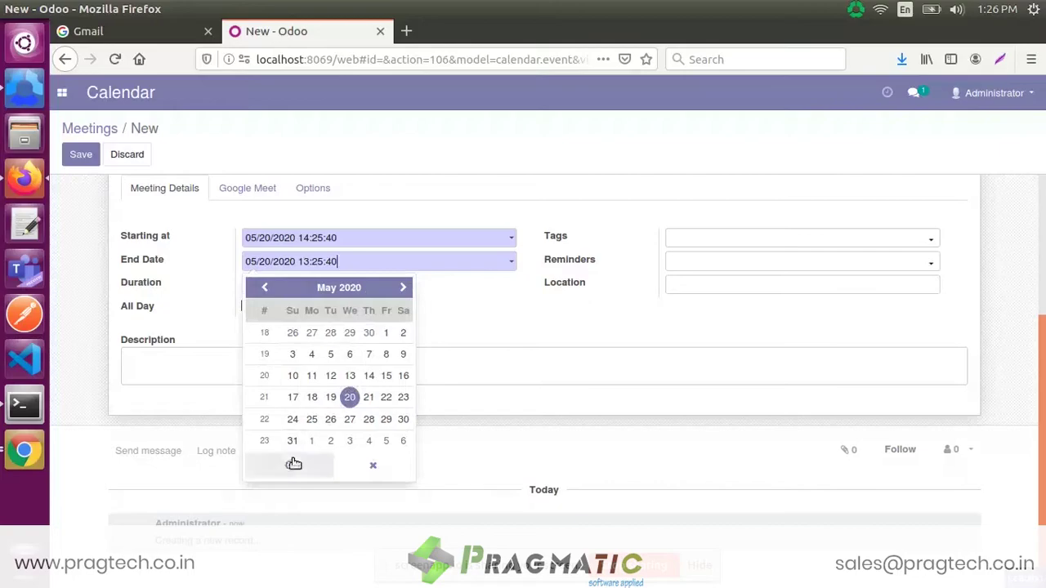
{"action": "left_click", "coordinate": [289, 465]}
{"action": "left_click", "coordinate": [274, 335]}
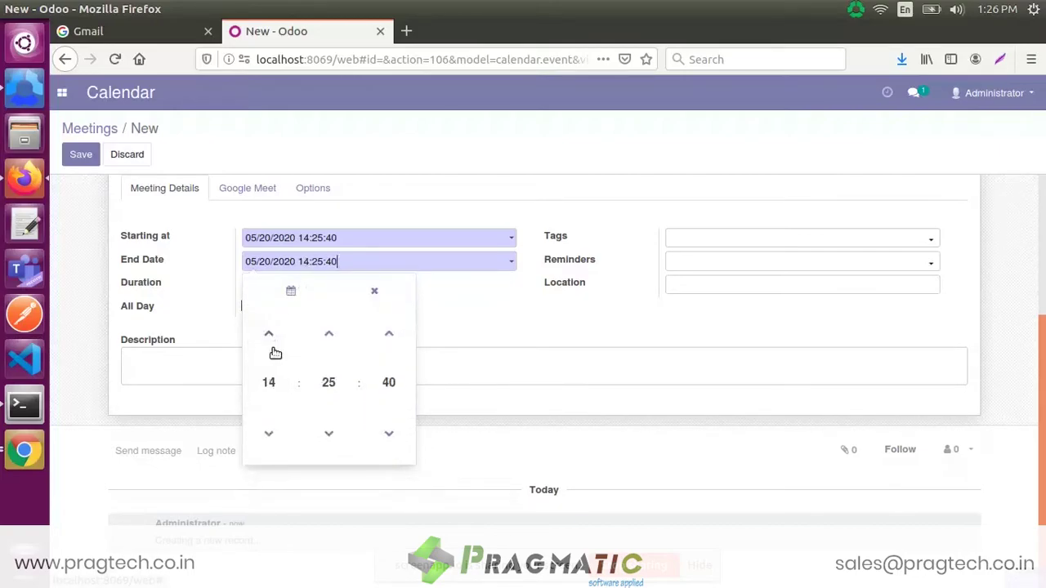
{"action": "left_click", "coordinate": [329, 333]}
{"action": "left_click", "coordinate": [329, 333]}
{"action": "left_click", "coordinate": [329, 333]}
{"action": "left_click", "coordinate": [329, 333]}
{"action": "left_click", "coordinate": [328, 333]}
{"action": "left_click", "coordinate": [328, 333]}
{"action": "left_click", "coordinate": [329, 333]}
{"action": "left_click", "coordinate": [328, 334]}
{"action": "left_click", "coordinate": [543, 342]}
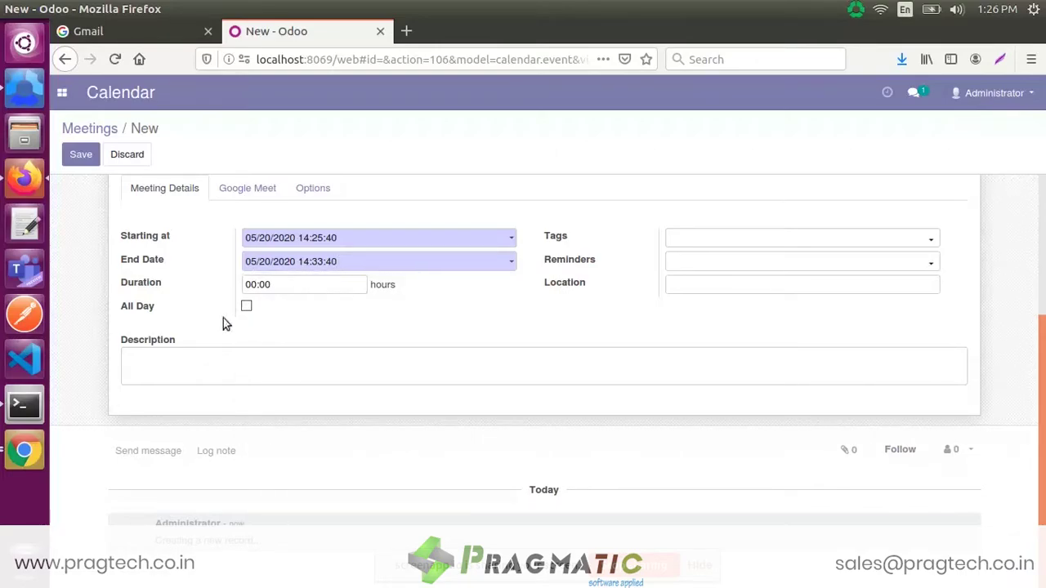
Enter "demo session of Hadoop" as the meeting description and highlight the text.
{"action": "left_click", "coordinate": [204, 362]}
{"action": "type", "text": "demo session of adoop"}
{"action": "key", "text": "ctrl+Left"}
{"action": "type", "text": "H"}
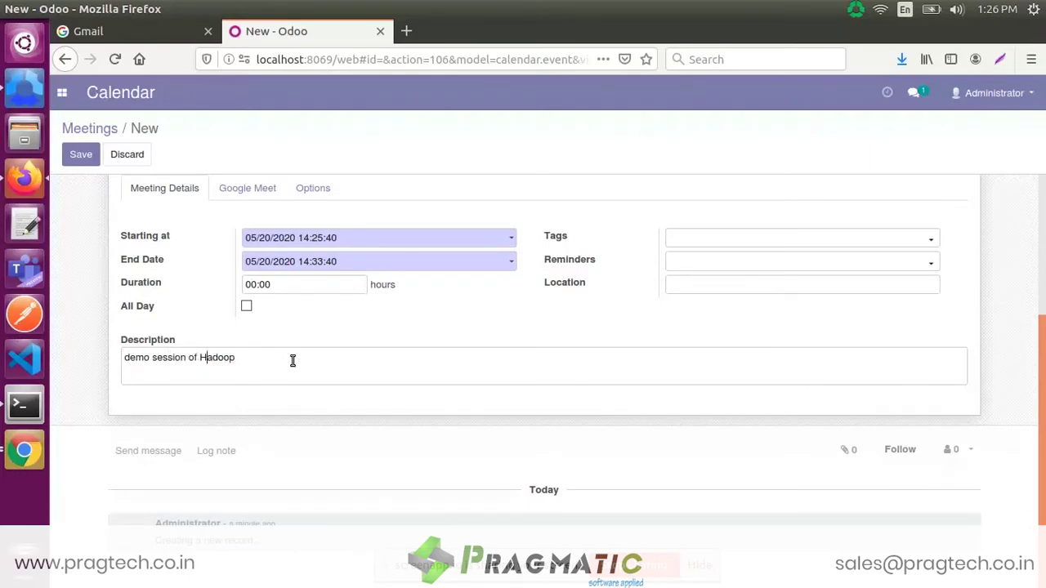
{"action": "key", "text": "End"}
{"action": "key", "text": "ctrl+shift+Left"}
{"action": "key", "text": "ctrl+shift+Left"}
{"action": "key", "text": "ctrl+shift+Left"}
{"action": "key", "text": "ctrl+shift+Left"}
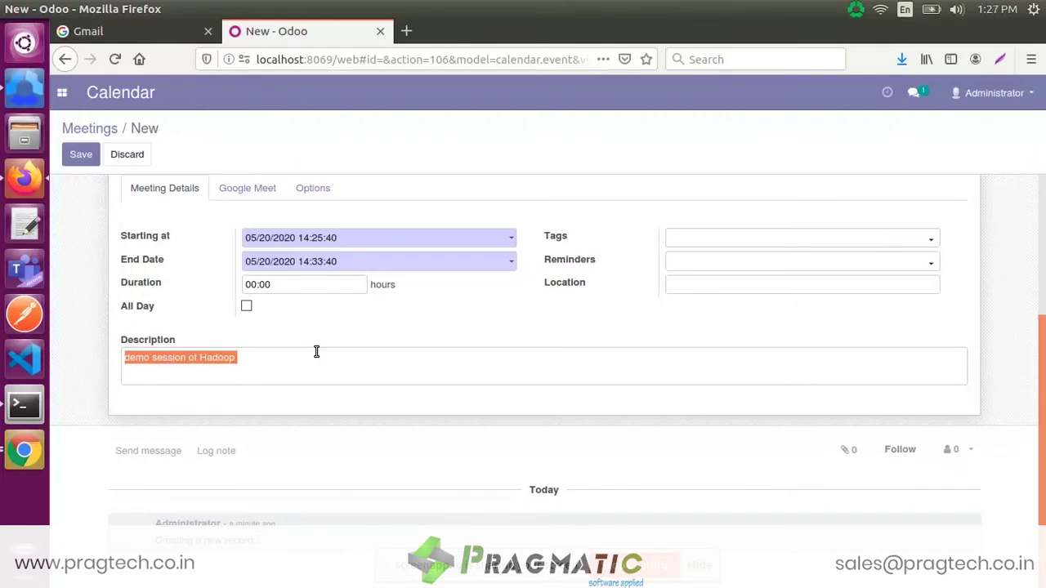
Review the new meeting's Google Meet fields and meeting details, and save the meeting.
{"action": "scroll", "coordinate": [336, 335], "scroll_direction": "up", "scroll_amount": 4}
{"action": "left_click", "coordinate": [258, 347]}
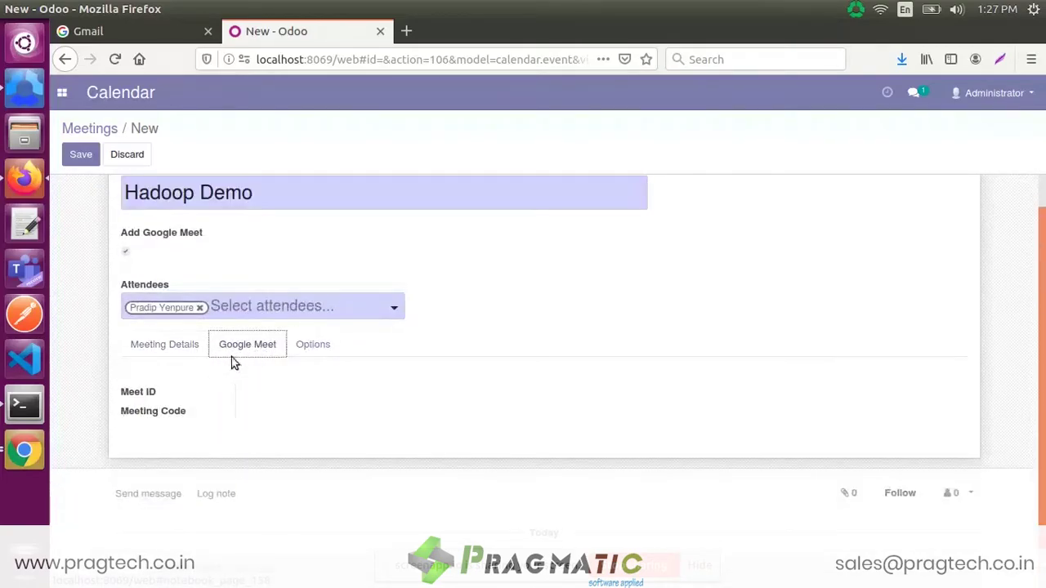
{"action": "left_click", "coordinate": [167, 348]}
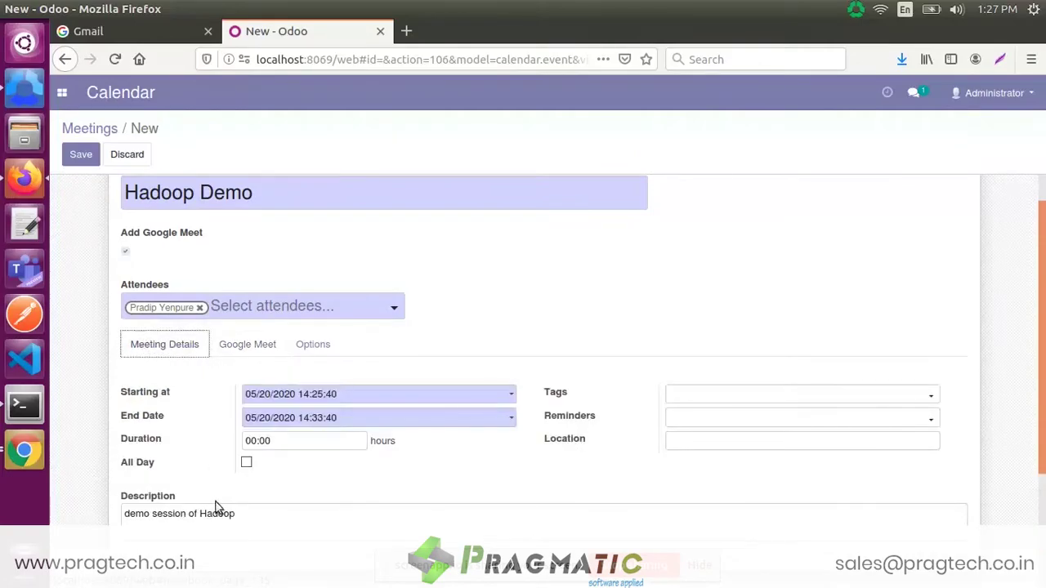
{"action": "scroll", "coordinate": [392, 492], "scroll_direction": "down", "scroll_amount": 3}
{"action": "scroll", "coordinate": [387, 470], "scroll_direction": "up", "scroll_amount": 4}
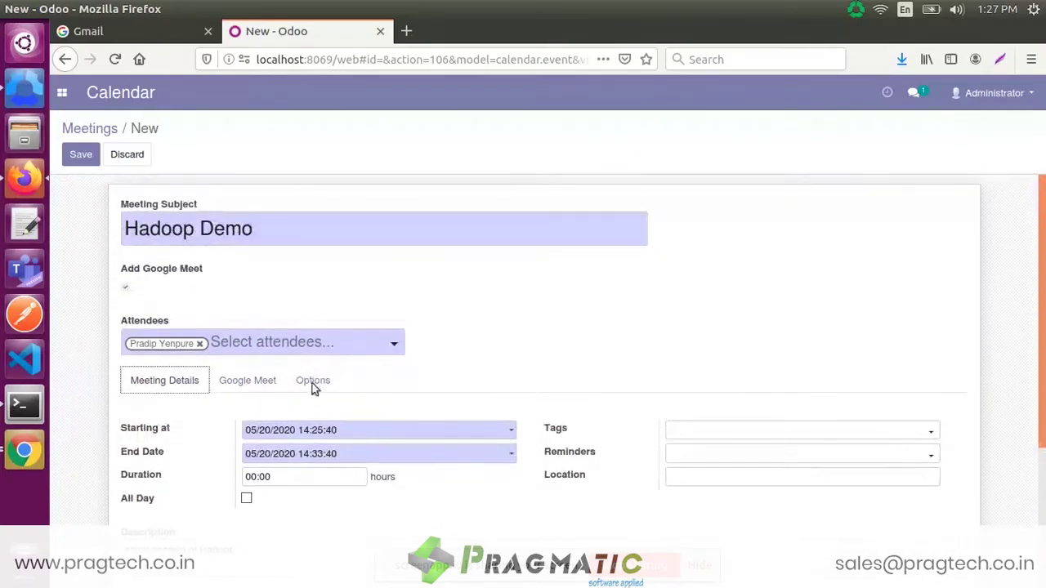
{"action": "left_click", "coordinate": [82, 155]}
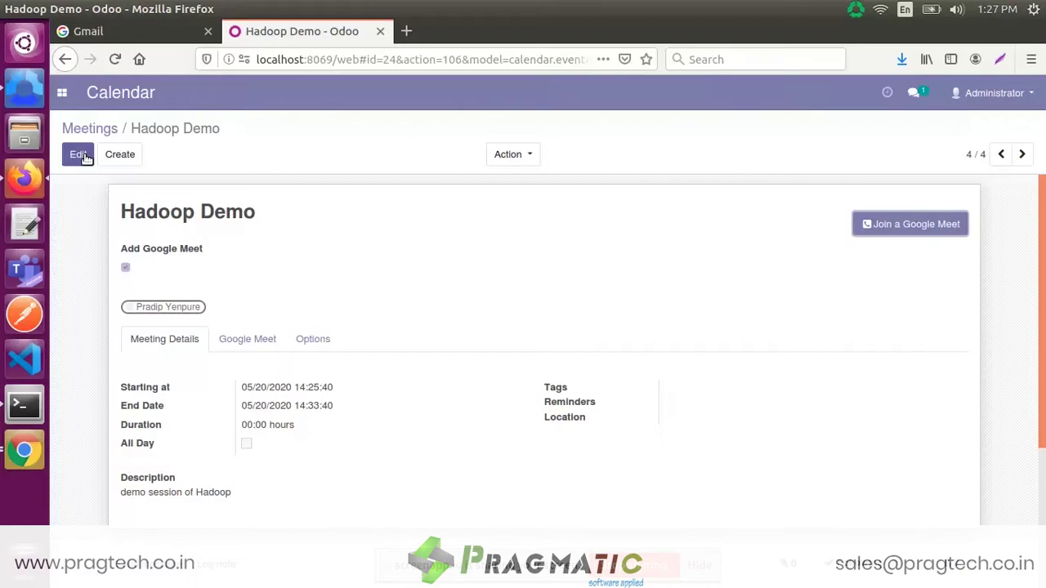
Examine the Meet ID and Meeting Code in the saved meeting's Google Meet details.
{"action": "left_click", "coordinate": [233, 338]}
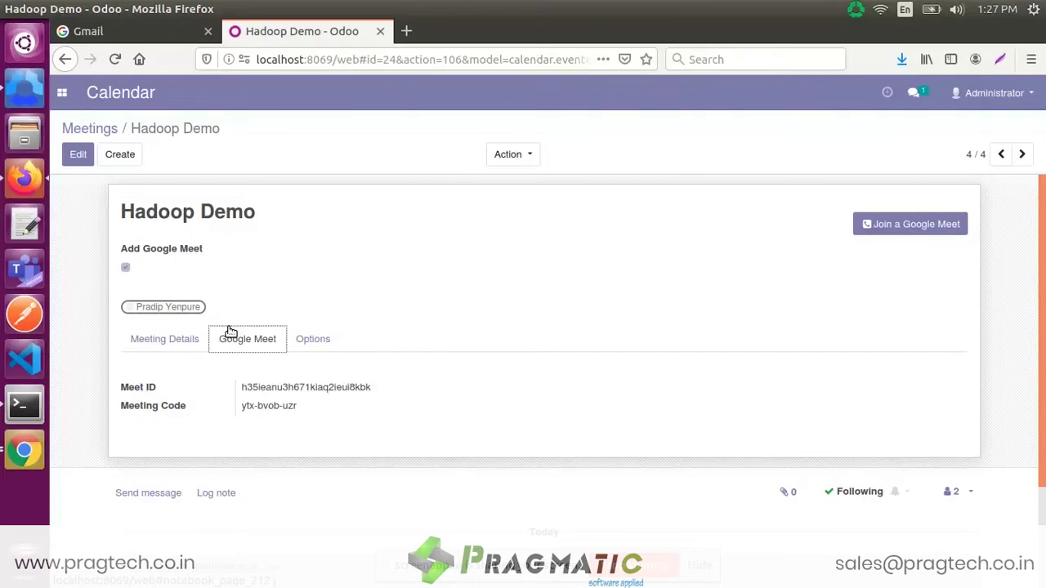
{"action": "left_click", "coordinate": [319, 386]}
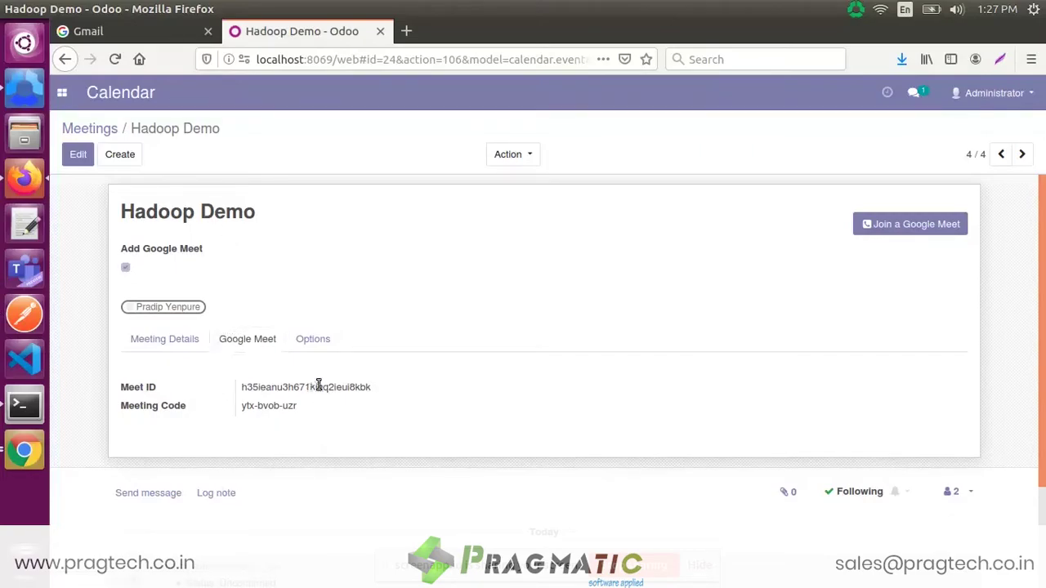
{"action": "double_click", "coordinate": [318, 385]}
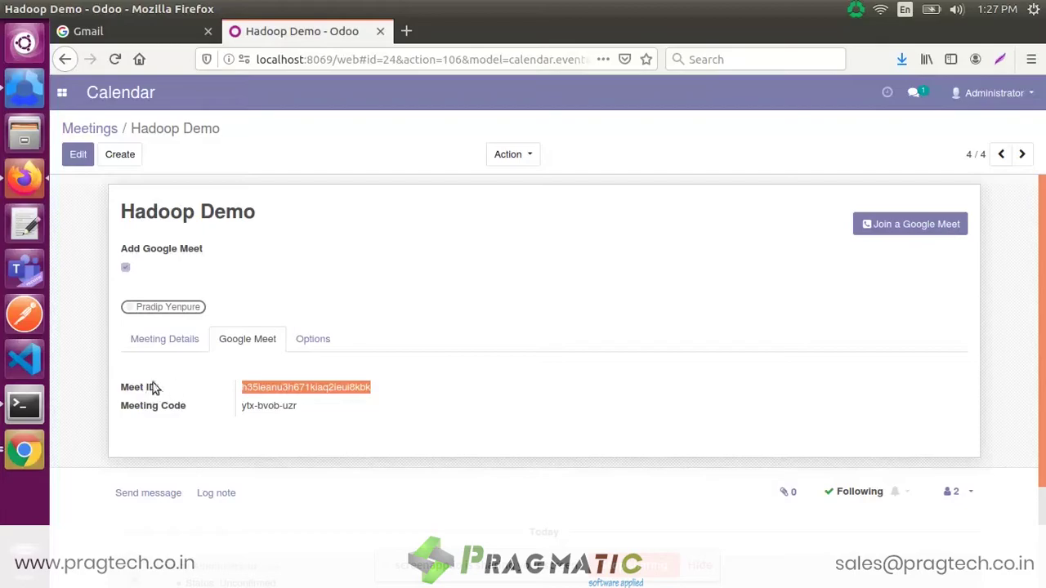
{"action": "left_click", "coordinate": [149, 387]}
{"action": "double_click", "coordinate": [287, 384]}
{"action": "double_click", "coordinate": [288, 406]}
{"action": "triple_click", "coordinate": [288, 406]}
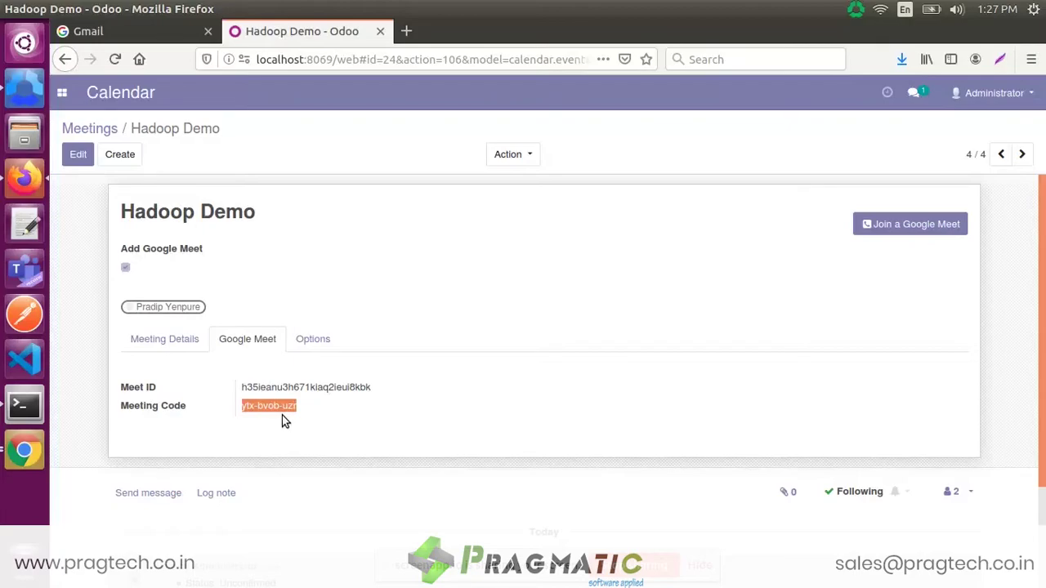
{"action": "double_click", "coordinate": [332, 387]}
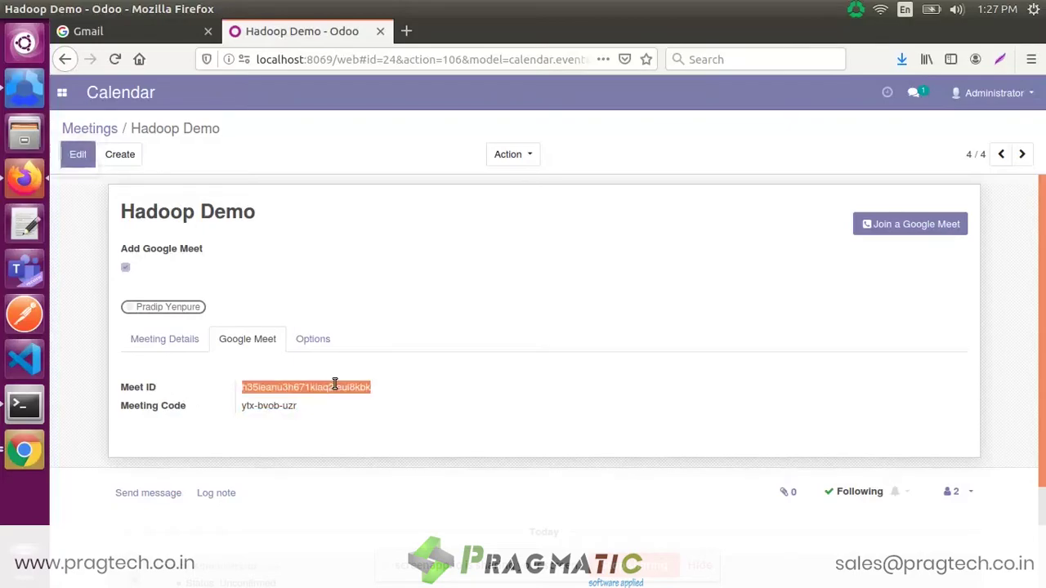
Search the web for gmail in a new browser tab and open Google Calendar from the Google apps.
{"action": "left_click", "coordinate": [406, 32]}
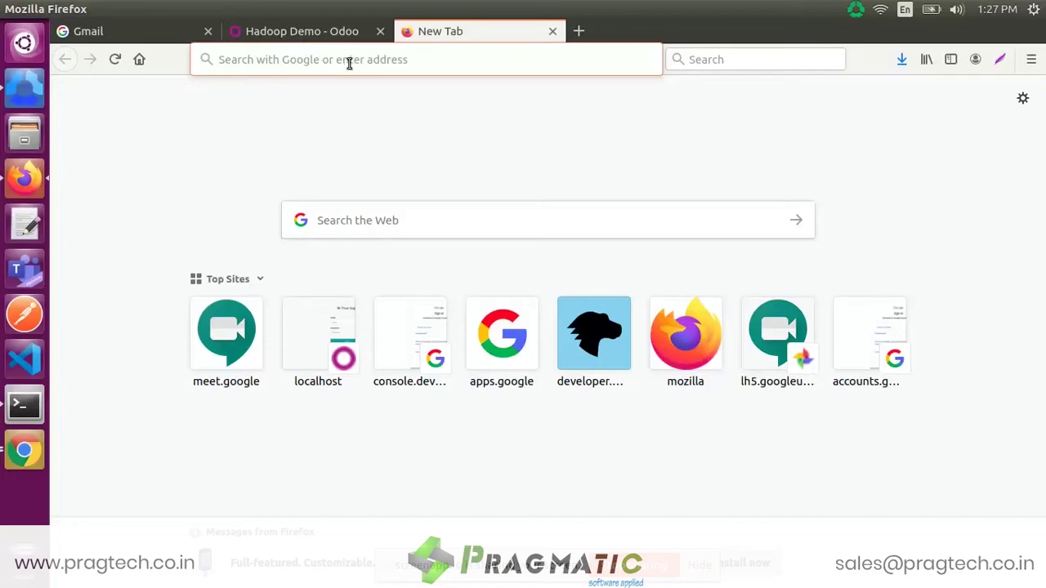
{"action": "type", "text": "gmail"}
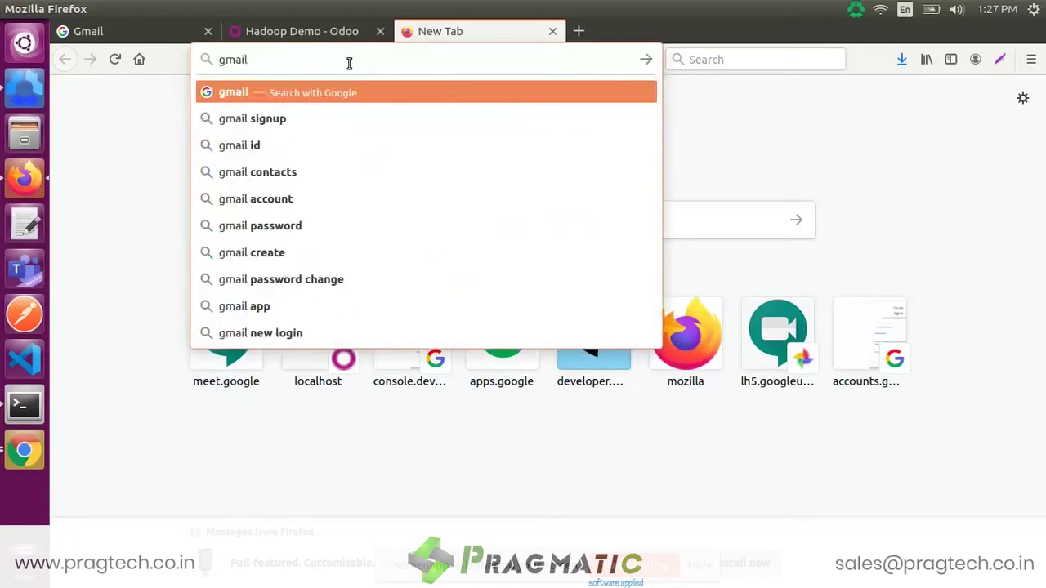
{"action": "key", "text": "Return"}
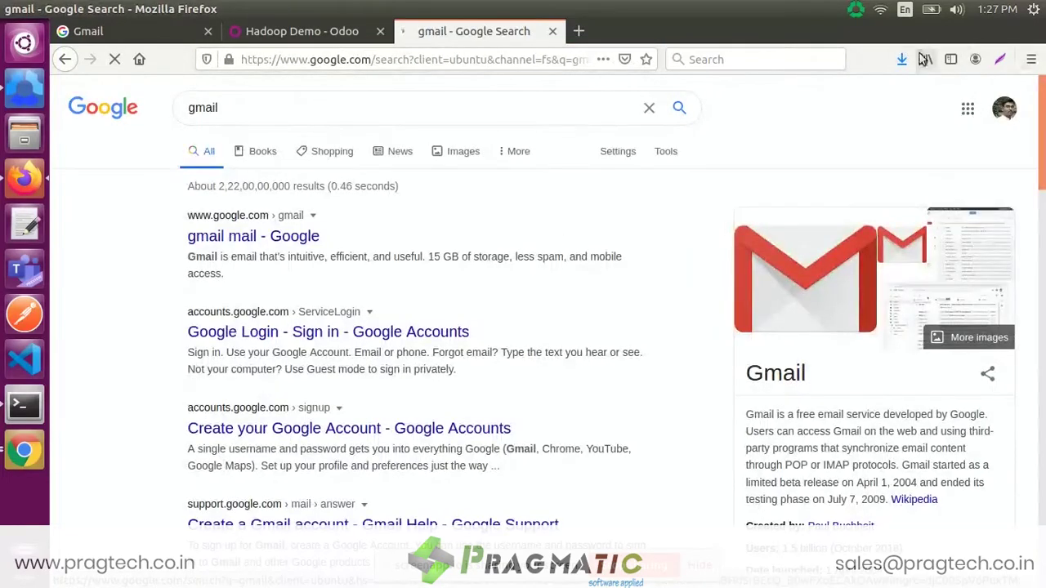
{"action": "left_click", "coordinate": [968, 108]}
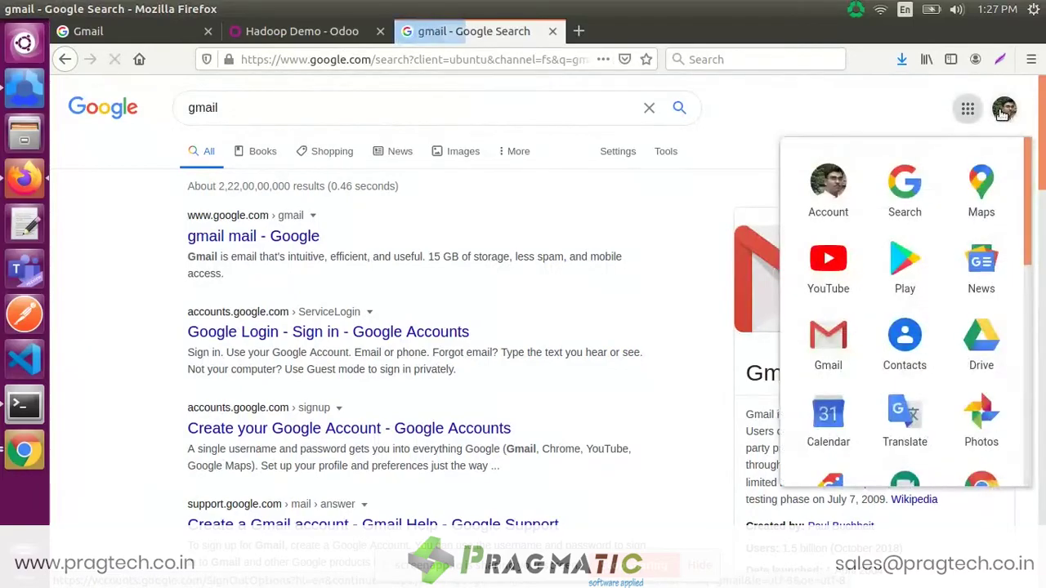
{"action": "left_click", "coordinate": [1003, 111]}
{"action": "left_click", "coordinate": [968, 110]}
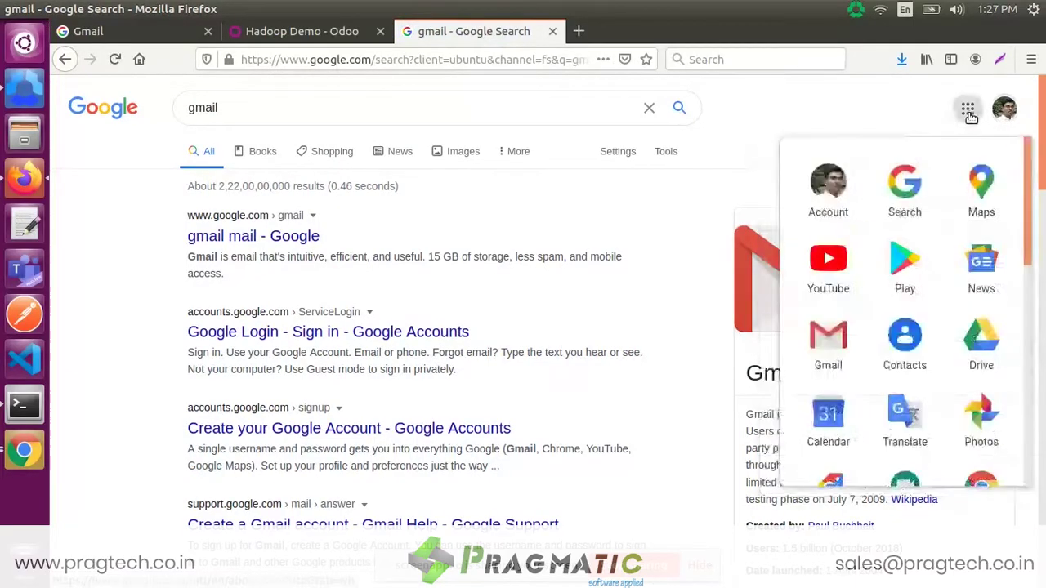
{"action": "scroll", "coordinate": [866, 367], "scroll_direction": "down", "scroll_amount": 2}
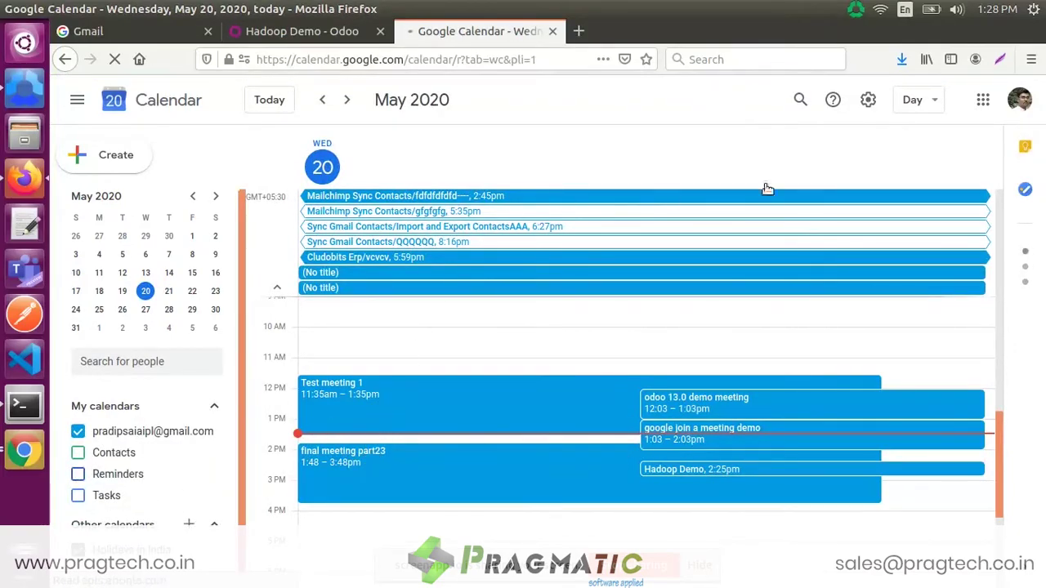
Switch Google Calendar to the Month view and review the Hadoop Demo event on May 20.
{"action": "left_click", "coordinate": [935, 112]}
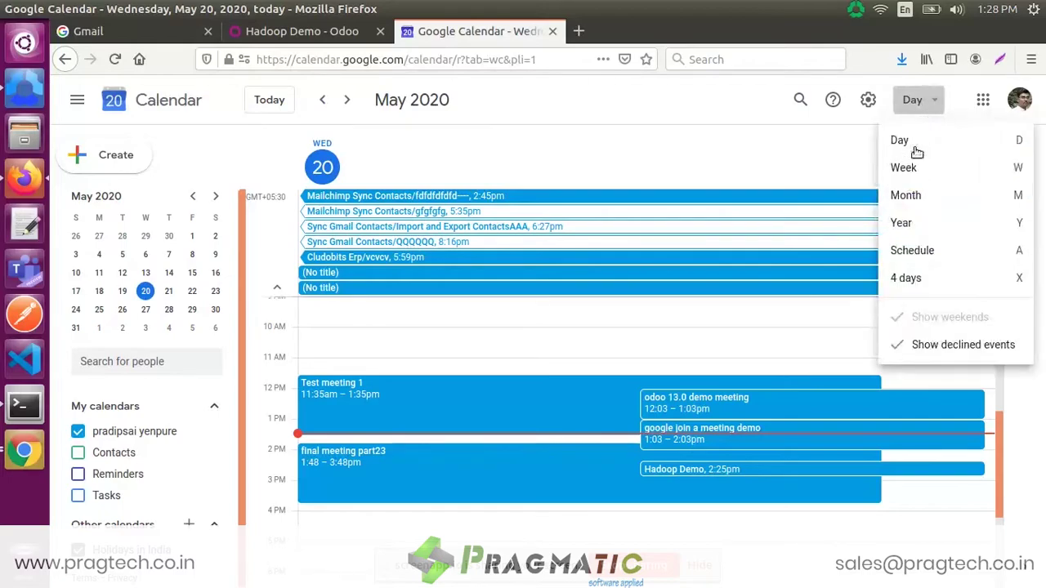
{"action": "left_click", "coordinate": [912, 194]}
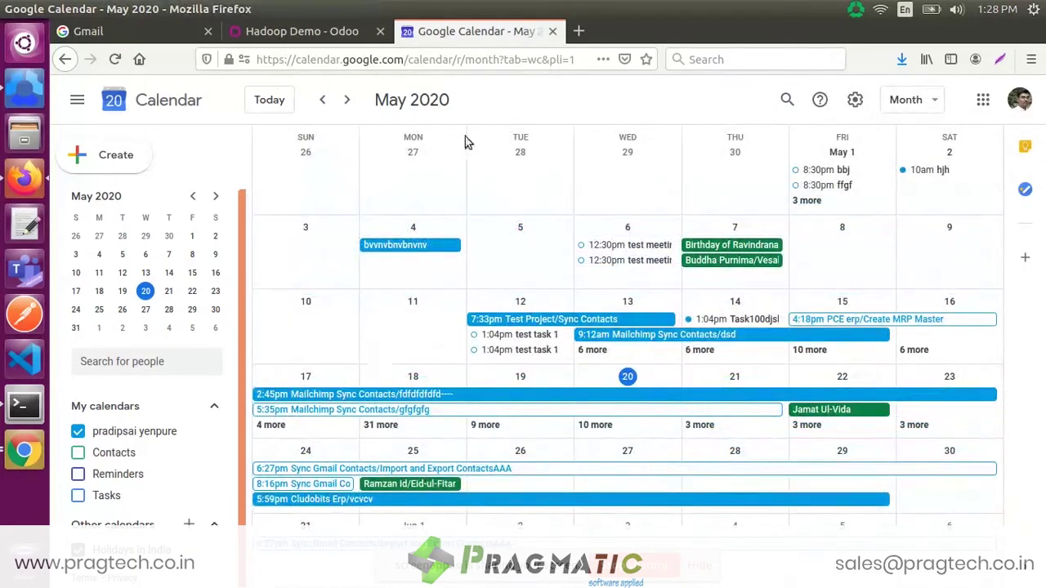
{"action": "left_click", "coordinate": [603, 427]}
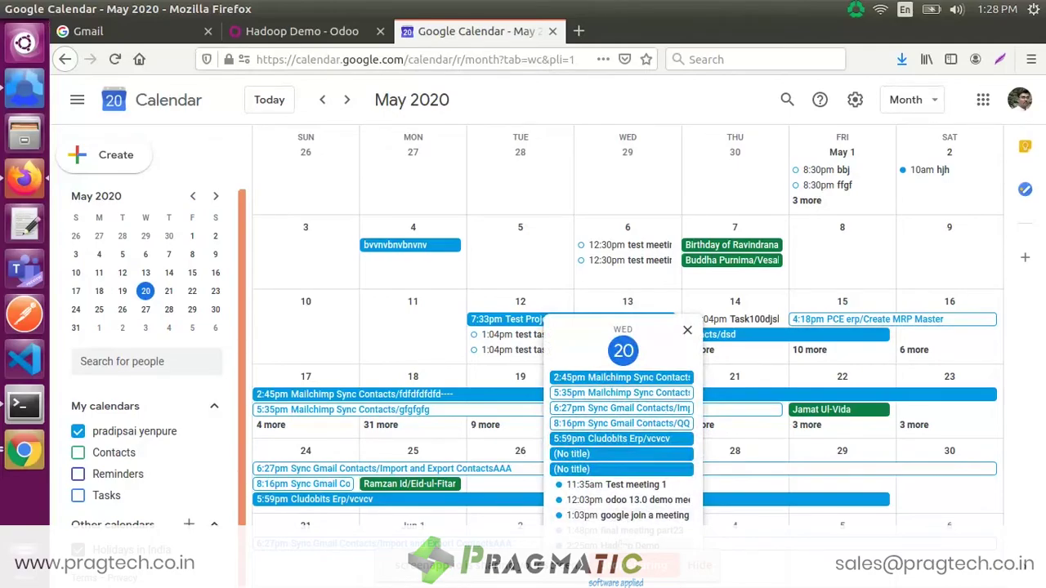
{"action": "left_click", "coordinate": [622, 546]}
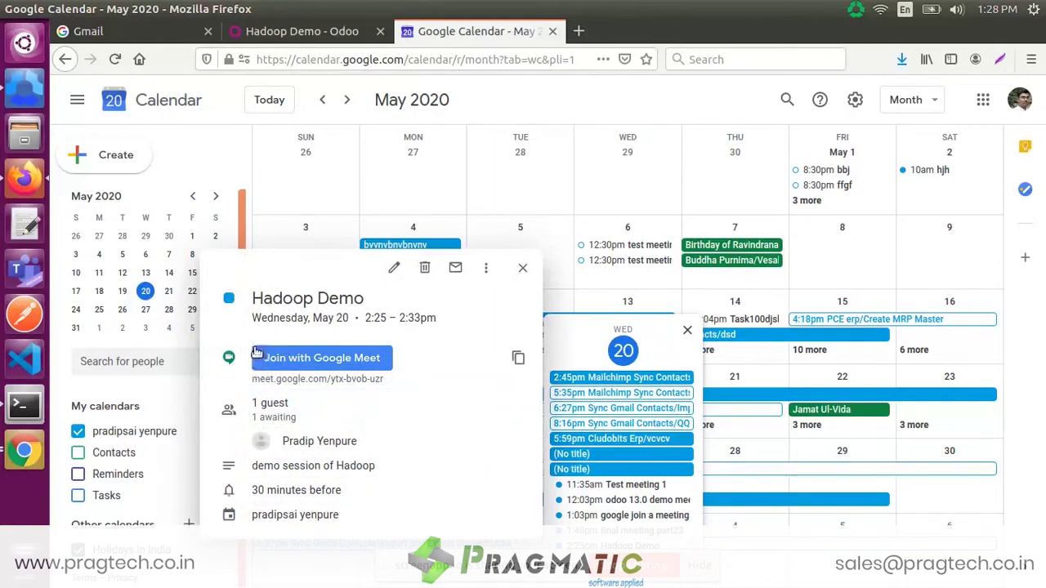
{"action": "left_click_drag", "start_coordinate": [253, 300], "coordinate": [354, 301]}
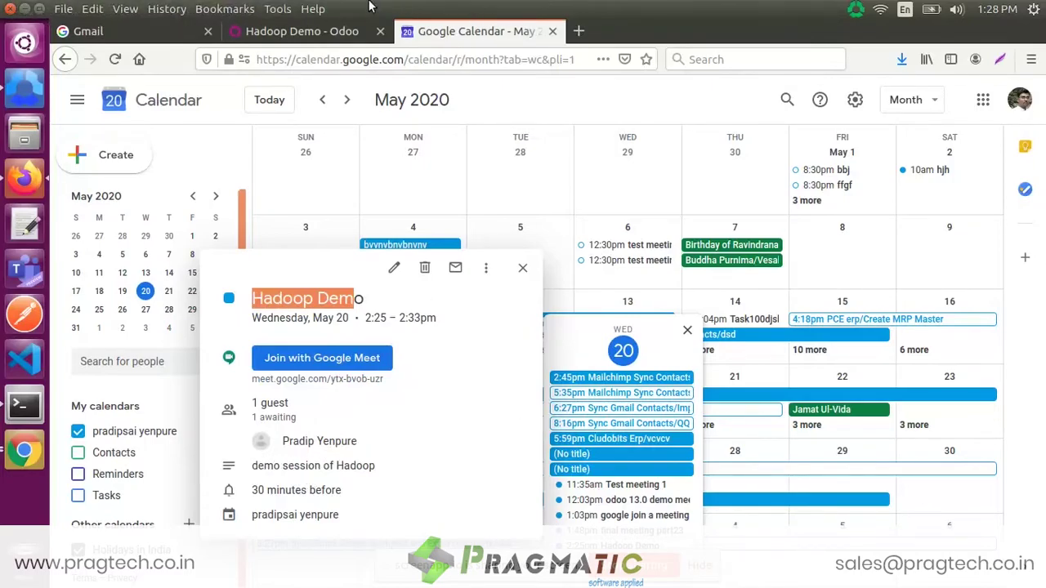
{"action": "left_click", "coordinate": [522, 273]}
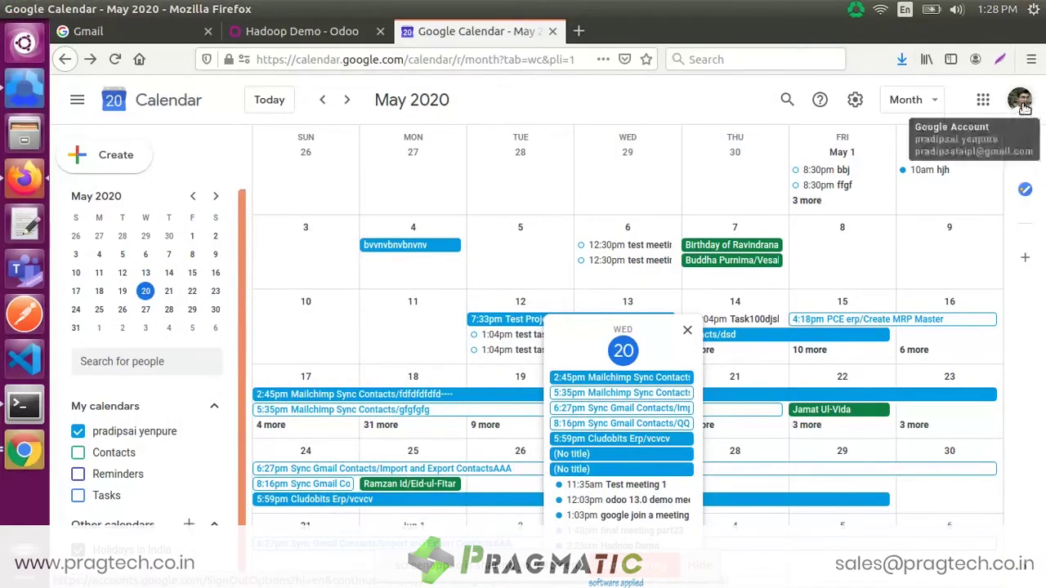
Switch to the signed-out attendee Google account and submit its account password to sign in.
{"action": "left_click", "coordinate": [983, 99]}
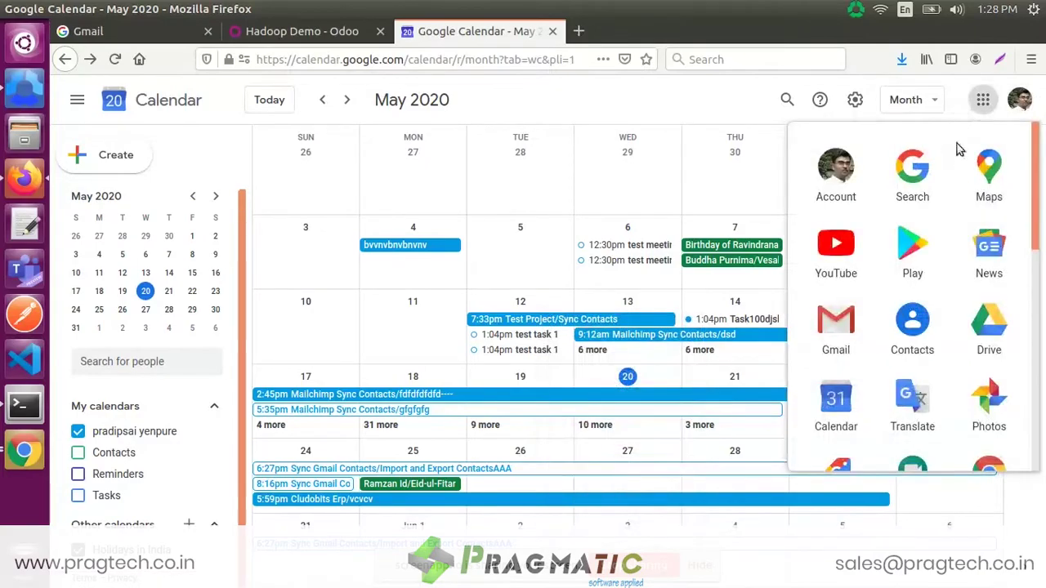
{"action": "left_click", "coordinate": [1018, 105]}
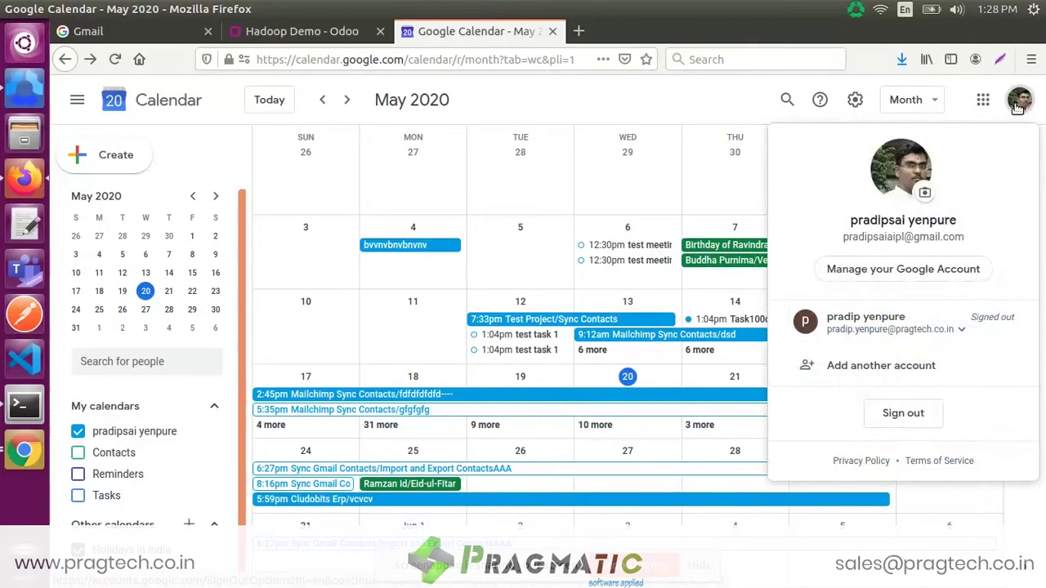
{"action": "left_click", "coordinate": [873, 327]}
{"action": "left_click", "coordinate": [864, 362]}
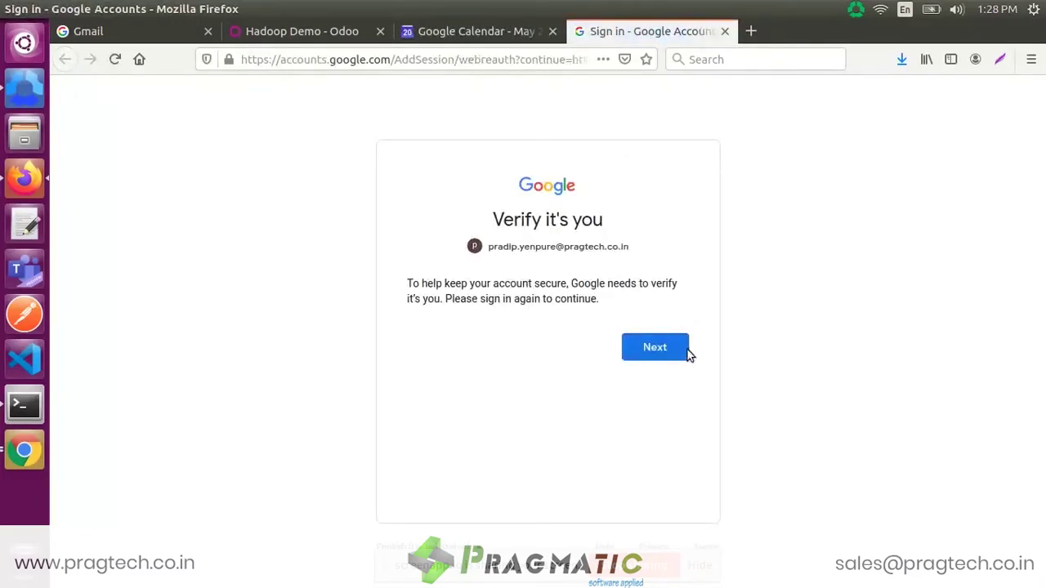
{"action": "left_click", "coordinate": [669, 349]}
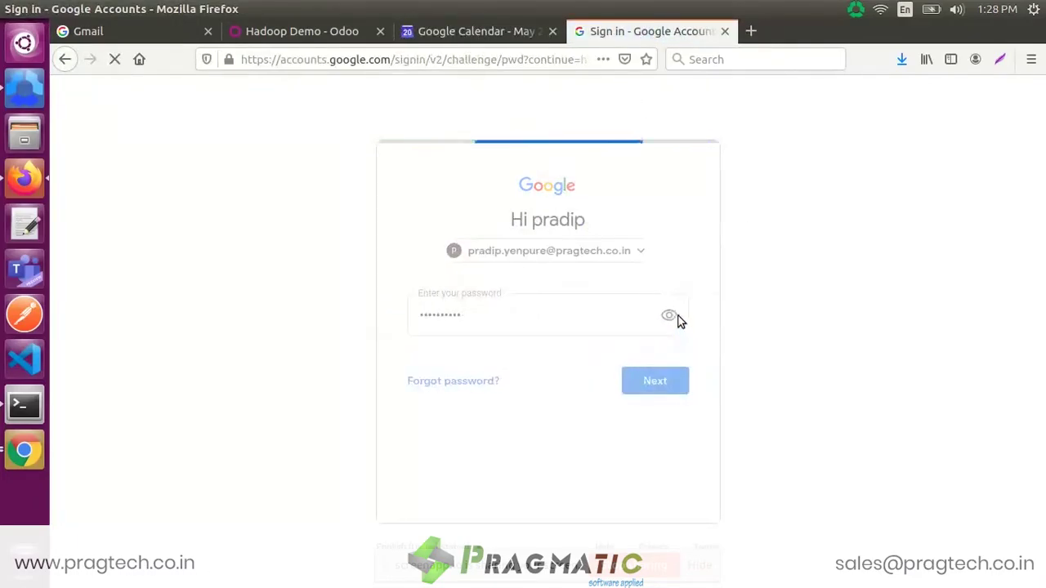
{"action": "left_click", "coordinate": [664, 379]}
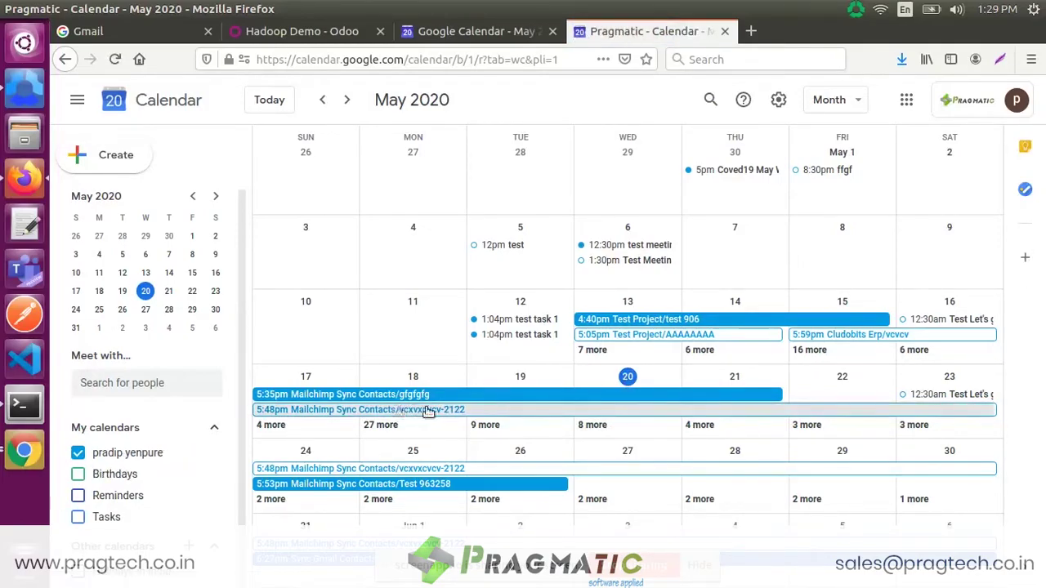
Review the Hadoop Demo event on May 20 in the attendee's calendar and check the signed-in account.
{"action": "left_click", "coordinate": [627, 378]}
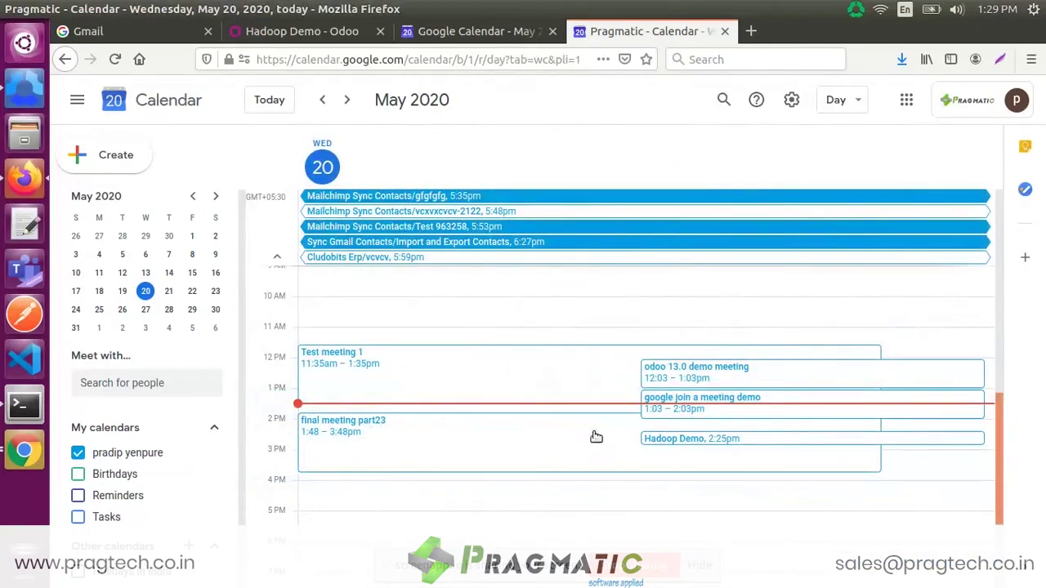
{"action": "left_click", "coordinate": [705, 444]}
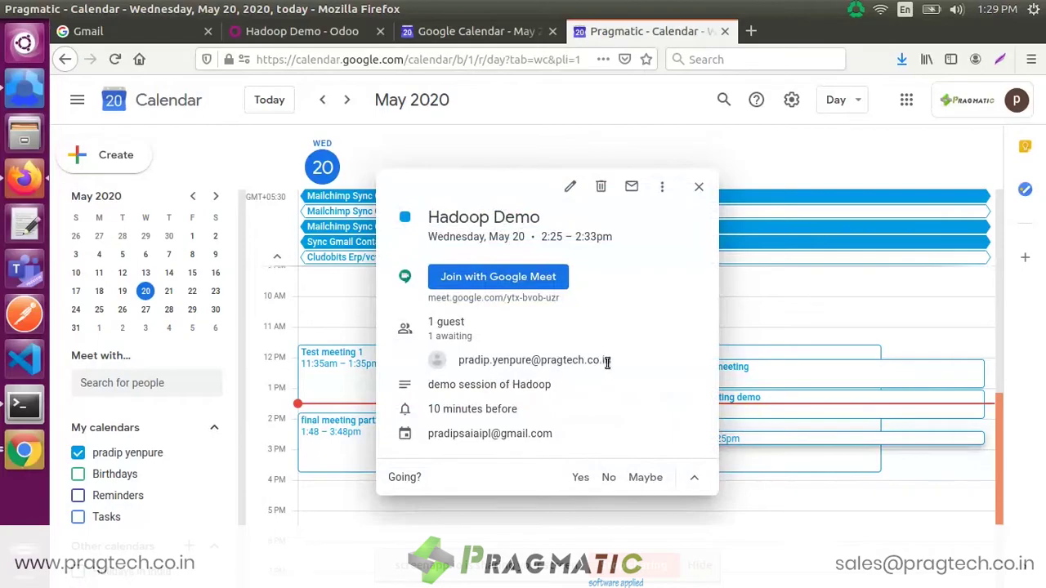
{"action": "left_click", "coordinate": [1015, 100]}
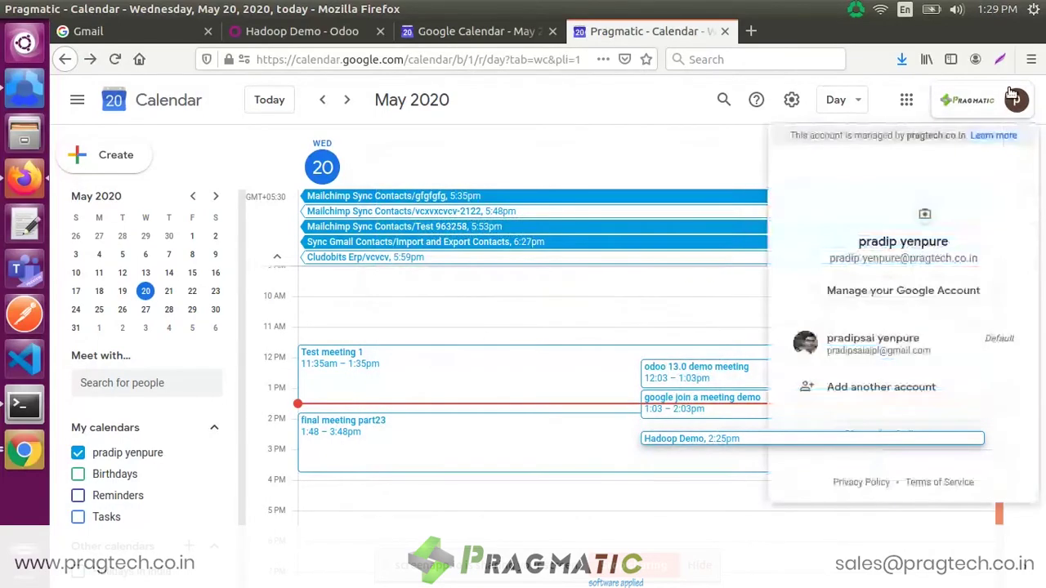
Close both Google Calendar pages and launch Google Meet from the Hadoop Demo meeting in Odoo.
{"action": "left_click", "coordinate": [726, 31]}
{"action": "left_click", "coordinate": [553, 31]}
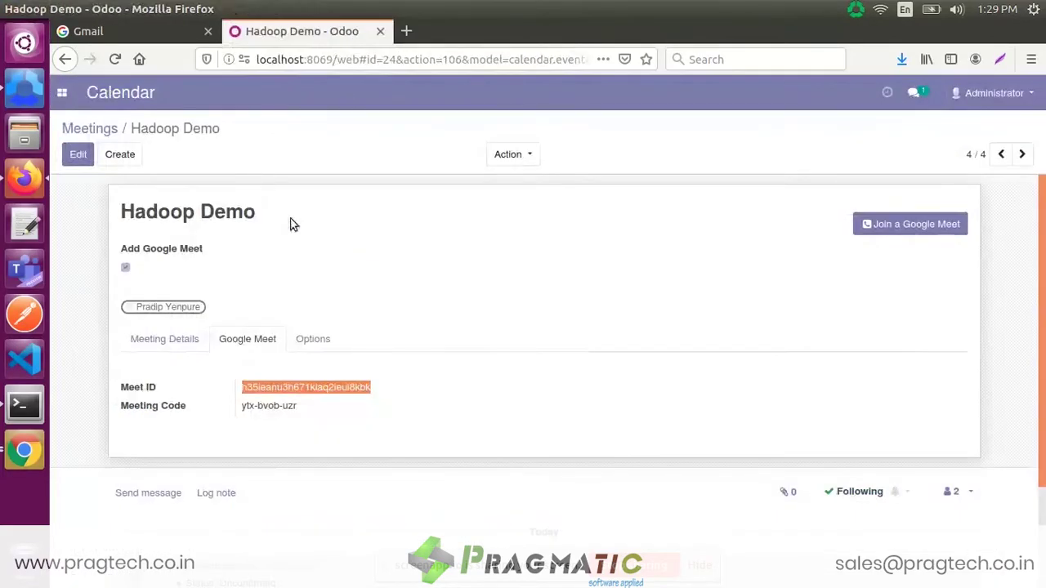
{"action": "left_click", "coordinate": [507, 322]}
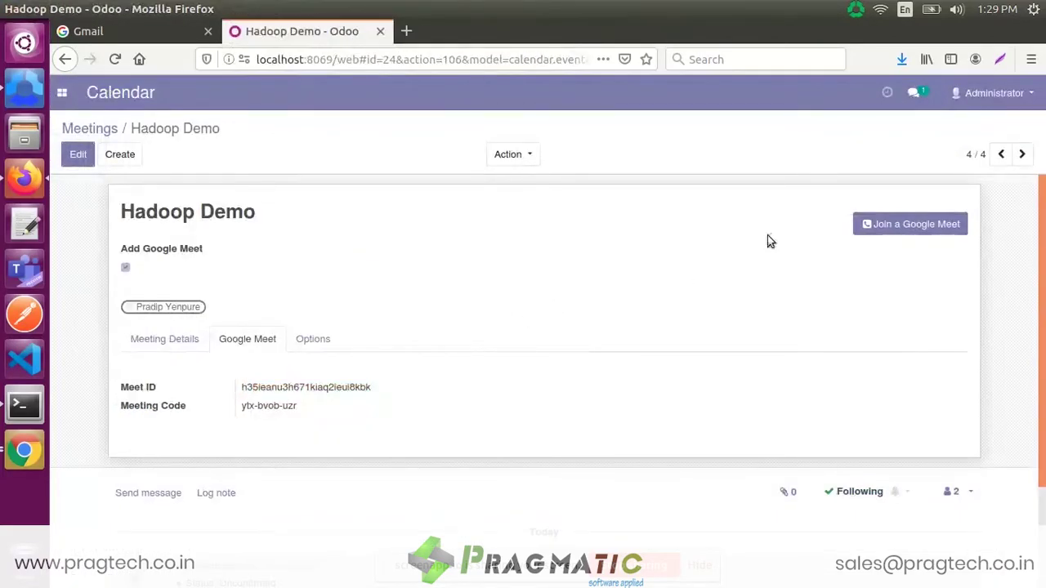
{"action": "left_click", "coordinate": [895, 225]}
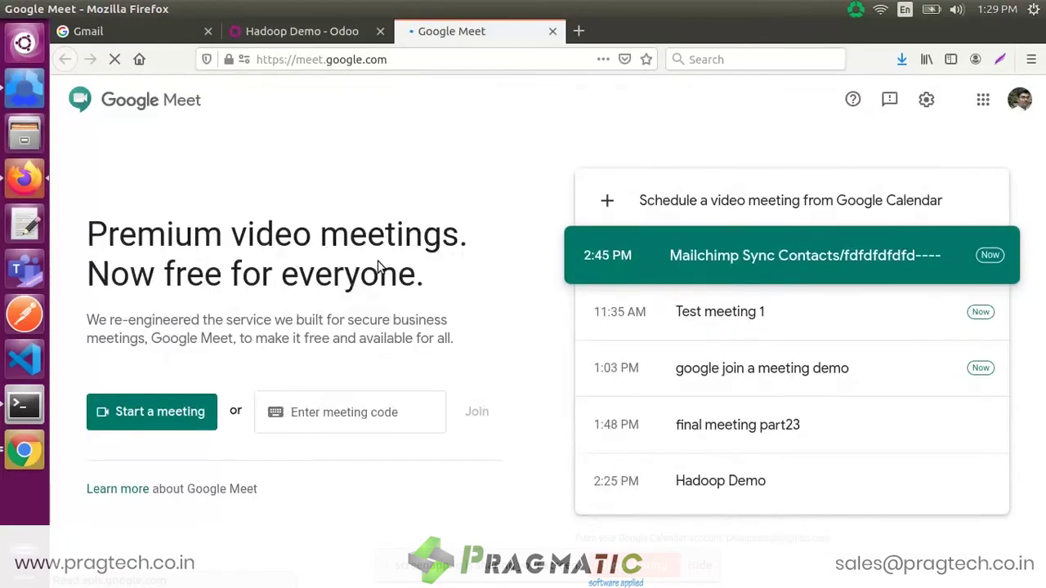
Try using the Meet ID from the Odoo meeting as the meeting code in Google Meet.
{"action": "left_click", "coordinate": [284, 40]}
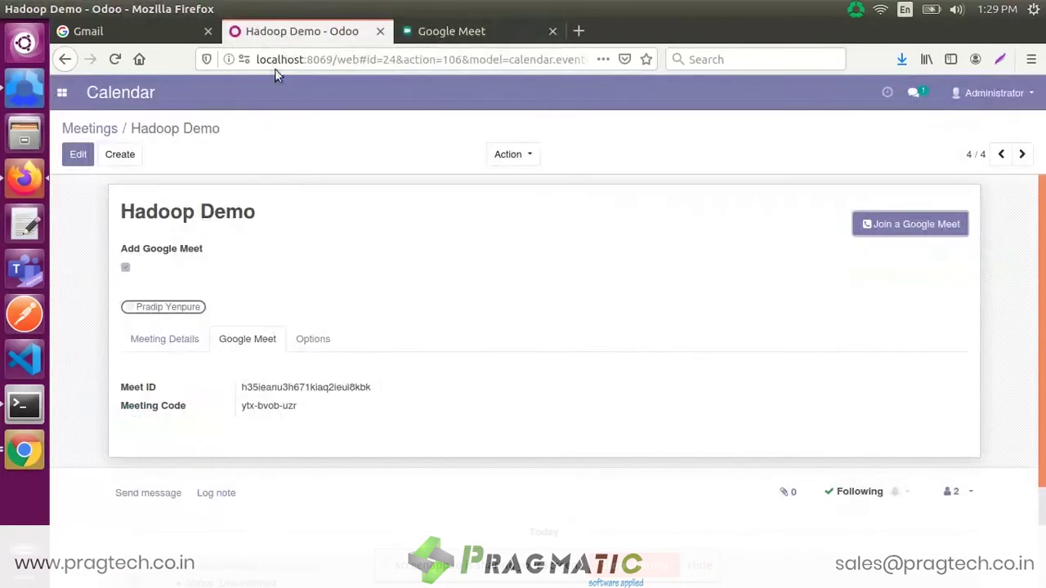
{"action": "left_click", "coordinate": [432, 41]}
{"action": "left_click", "coordinate": [290, 31]}
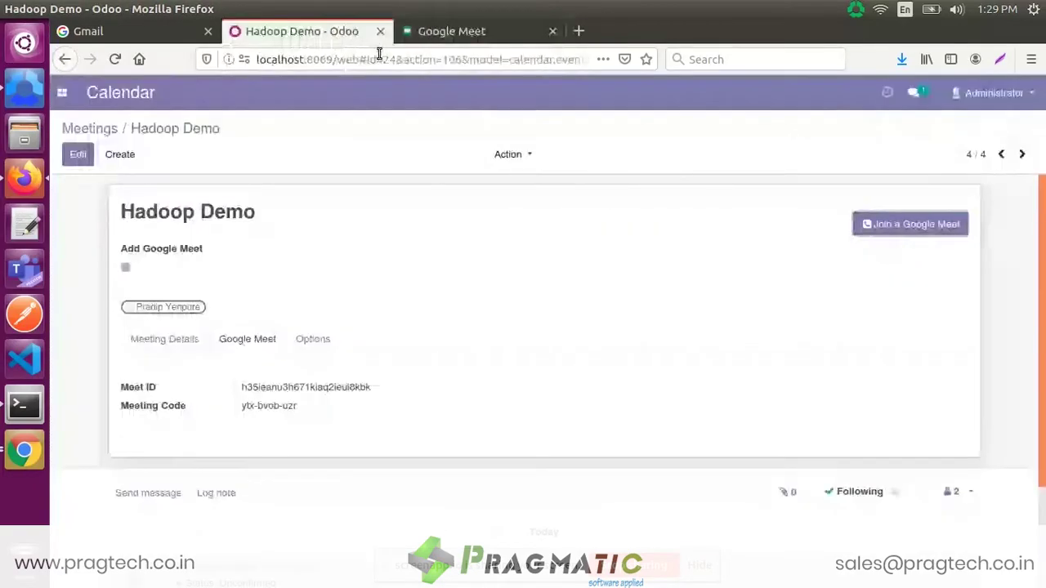
{"action": "double_click", "coordinate": [288, 387]}
{"action": "right_click", "coordinate": [293, 383]}
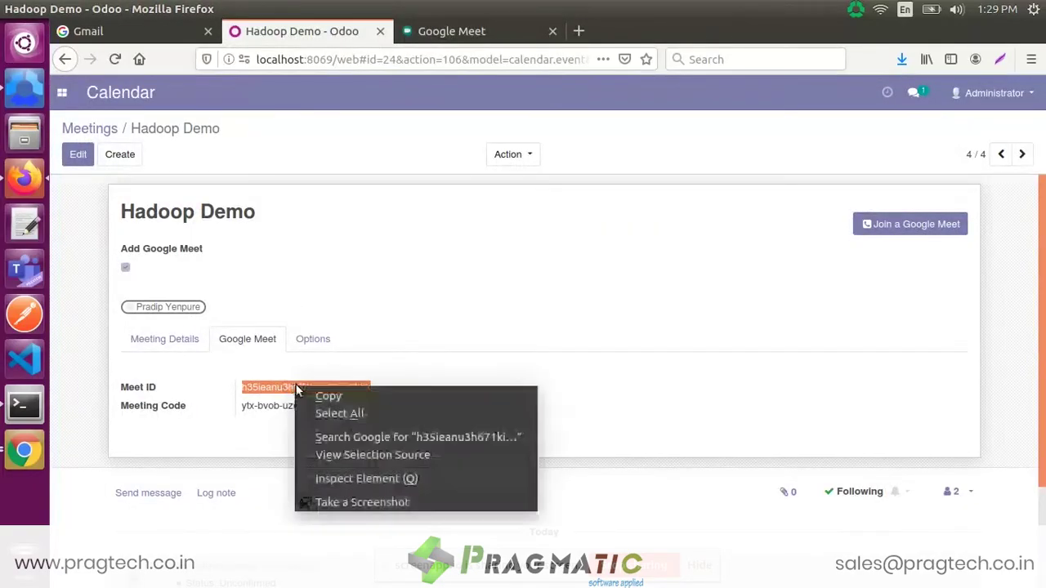
{"action": "left_click", "coordinate": [327, 390]}
{"action": "left_click", "coordinate": [438, 38]}
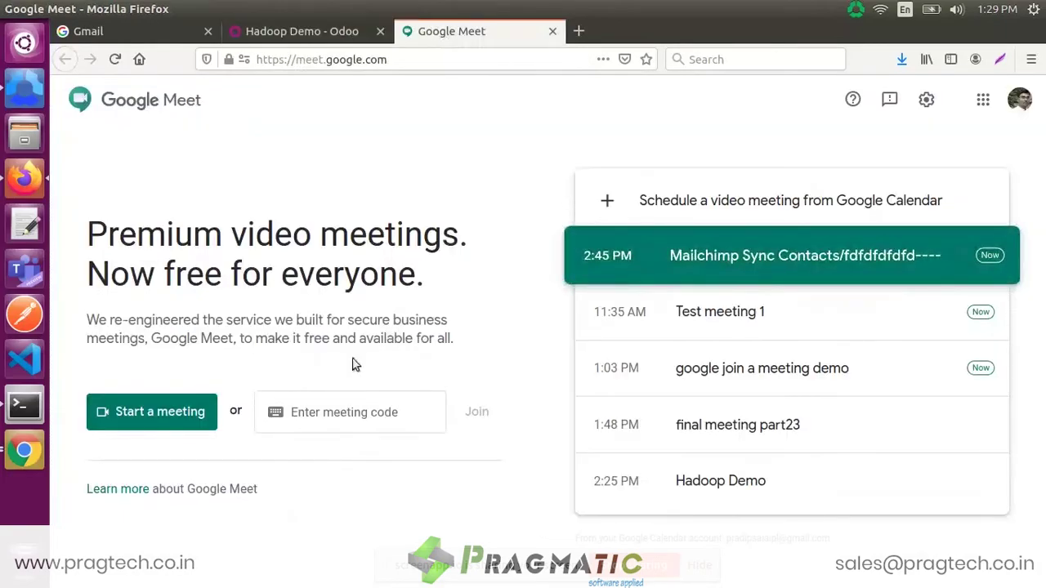
{"action": "left_click", "coordinate": [325, 411]}
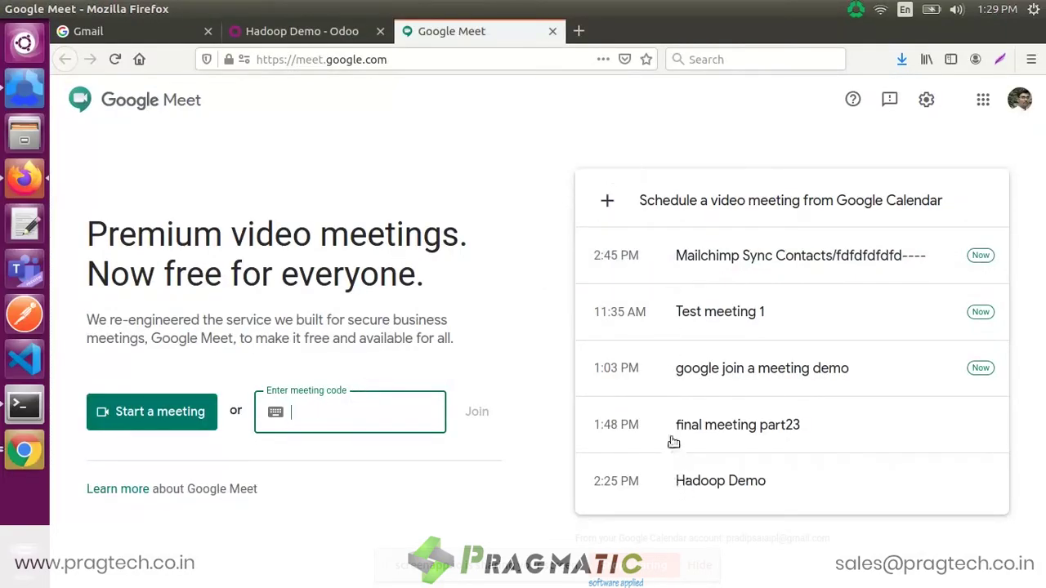
{"action": "key", "text": "ctrl+v"}
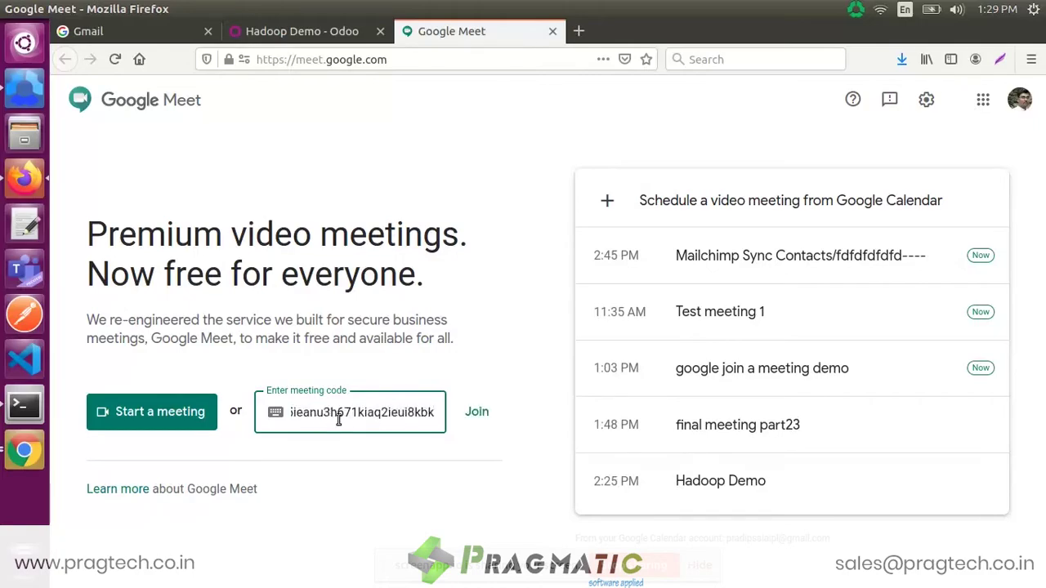
{"action": "left_click", "coordinate": [255, 31]}
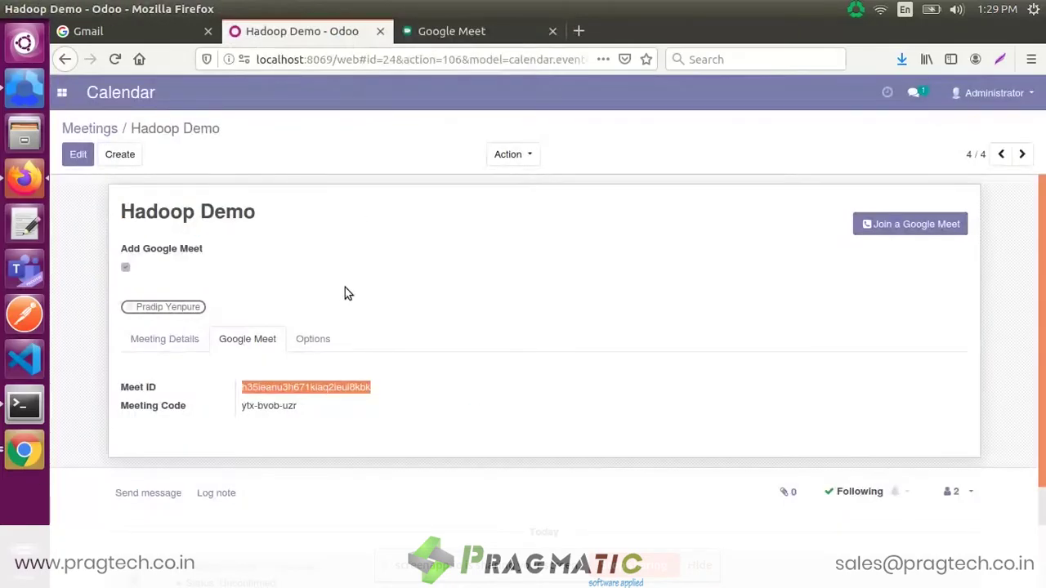
{"action": "triple_click", "coordinate": [280, 407]}
{"action": "right_click", "coordinate": [281, 403]}
{"action": "left_click", "coordinate": [313, 412]}
{"action": "left_click", "coordinate": [439, 32]}
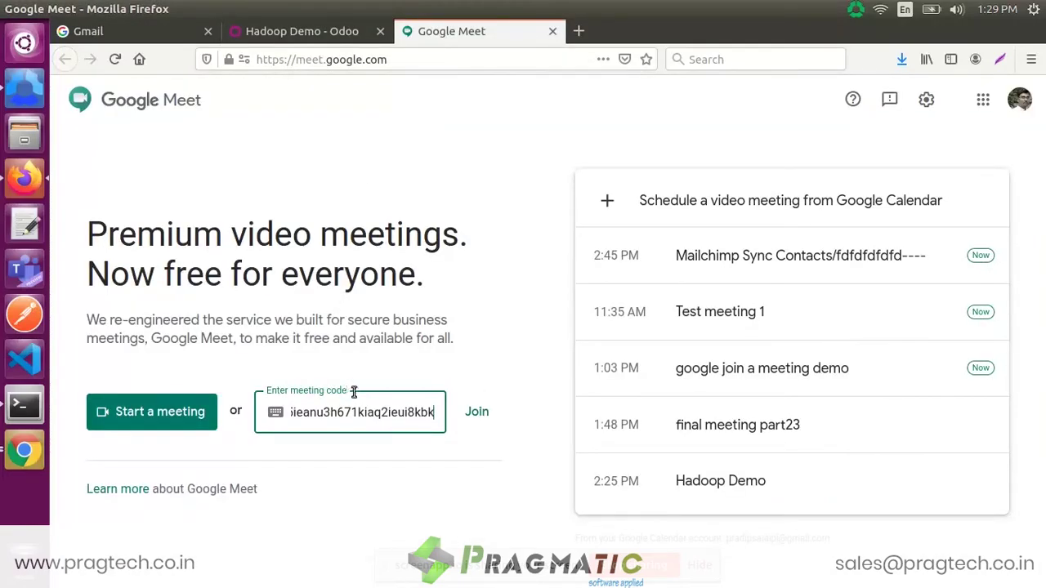
{"action": "key", "text": "ctrl+a"}
{"action": "key", "text": "BackSpace"}
{"action": "key", "text": "ctrl+v"}
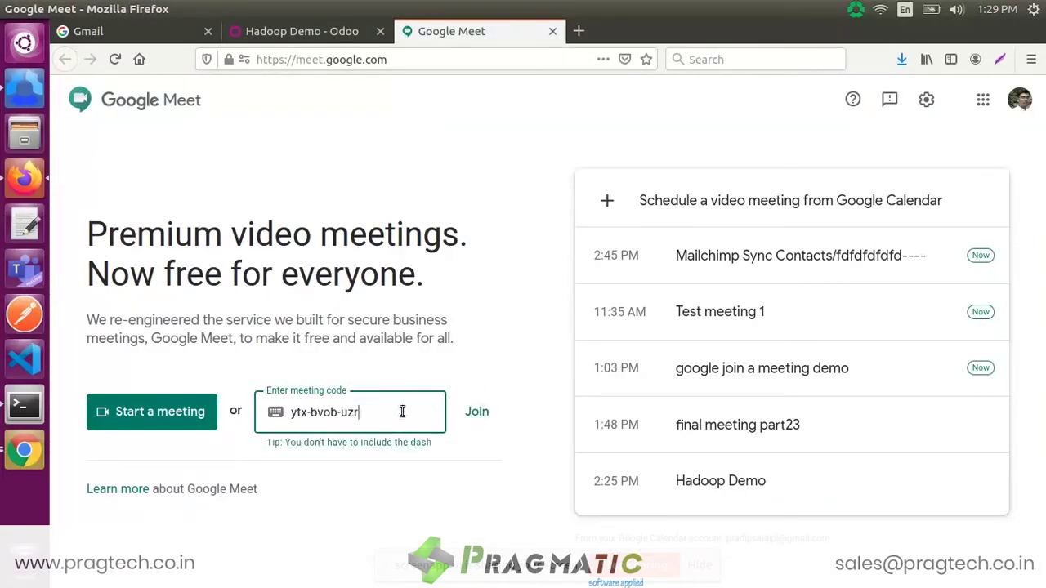
Join the Hadoop Demo meeting and allow Google Meet to use the USB2.0 Camera.
{"action": "left_click", "coordinate": [491, 378]}
{"action": "left_click", "coordinate": [483, 419]}
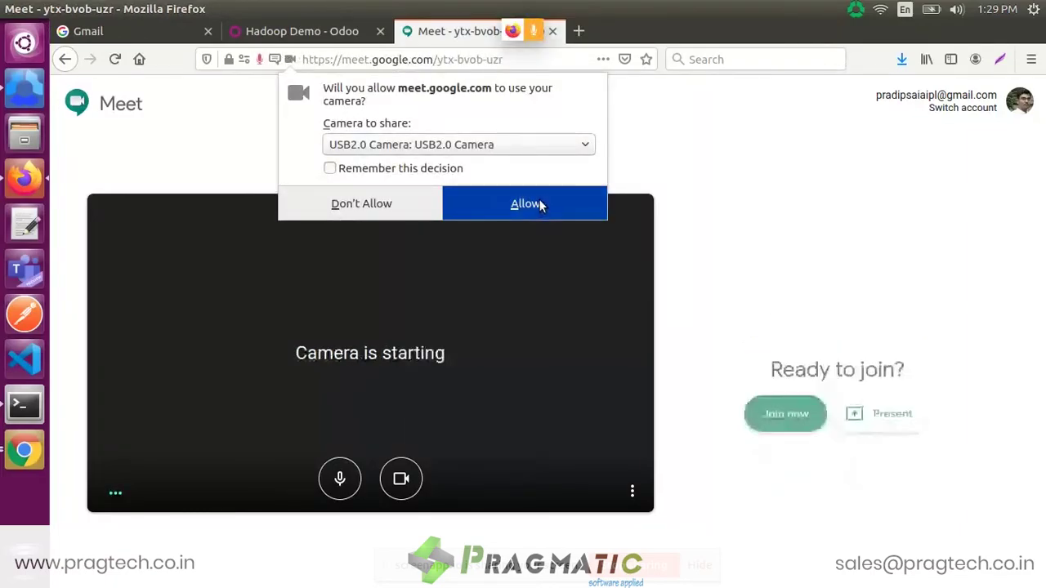
{"action": "left_click", "coordinate": [539, 201]}
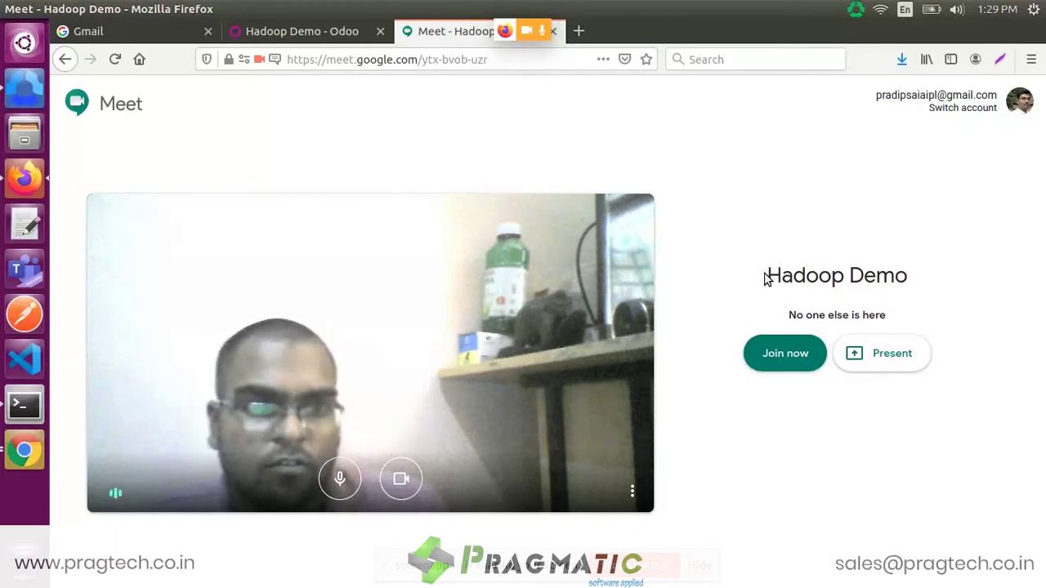
{"action": "left_click", "coordinate": [784, 353]}
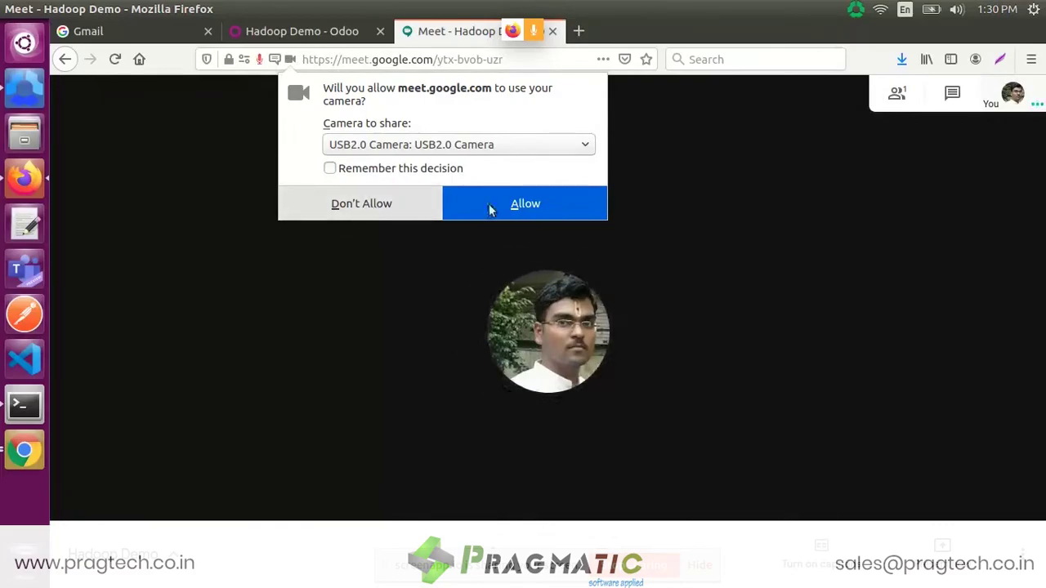
{"action": "left_click", "coordinate": [519, 204]}
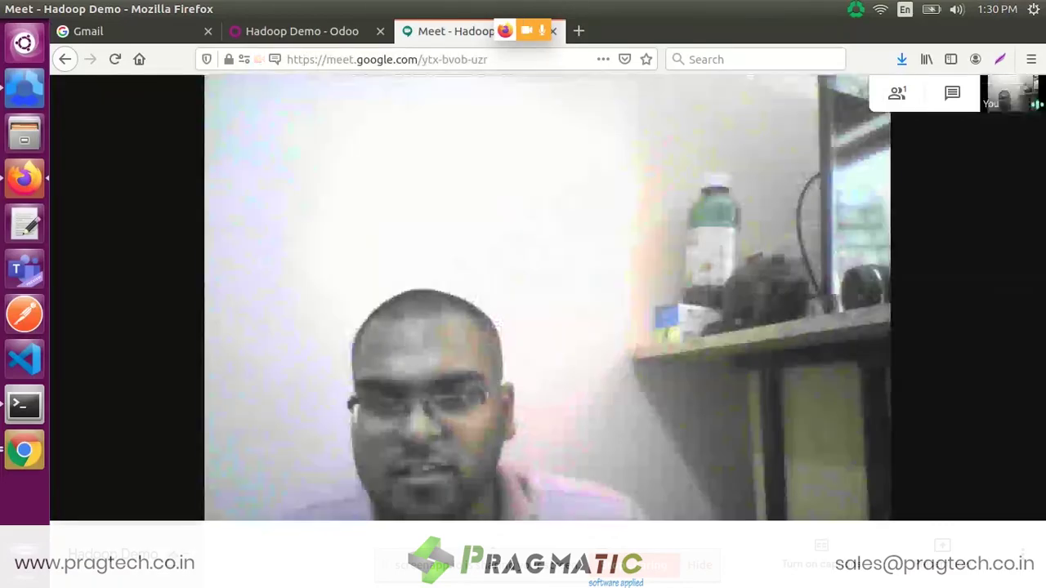
Examine the title, description, schedule and joining info in the Hadoop Demo meeting details.
{"action": "left_click", "coordinate": [115, 554]}
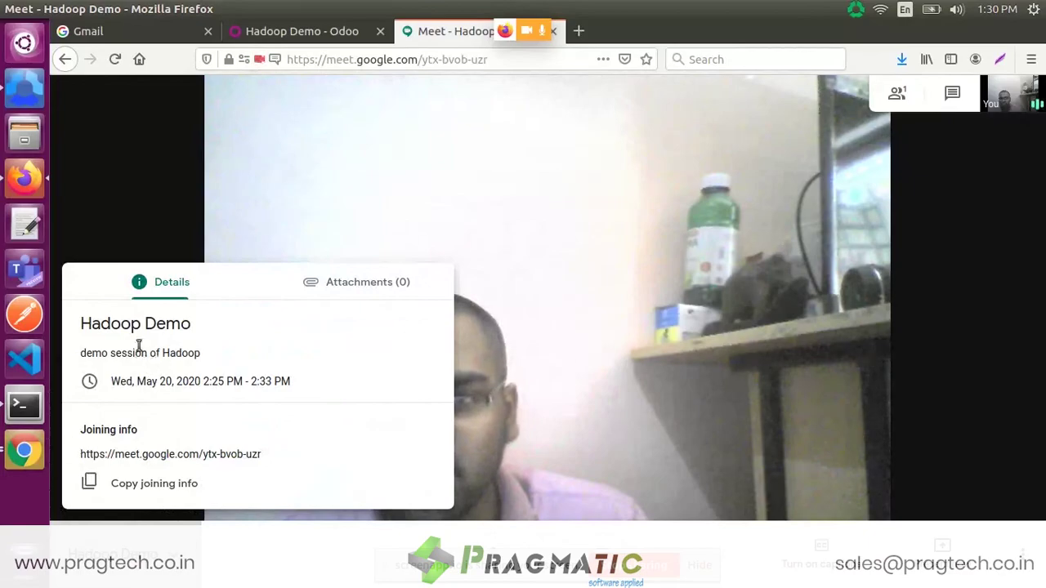
{"action": "triple_click", "coordinate": [90, 324]}
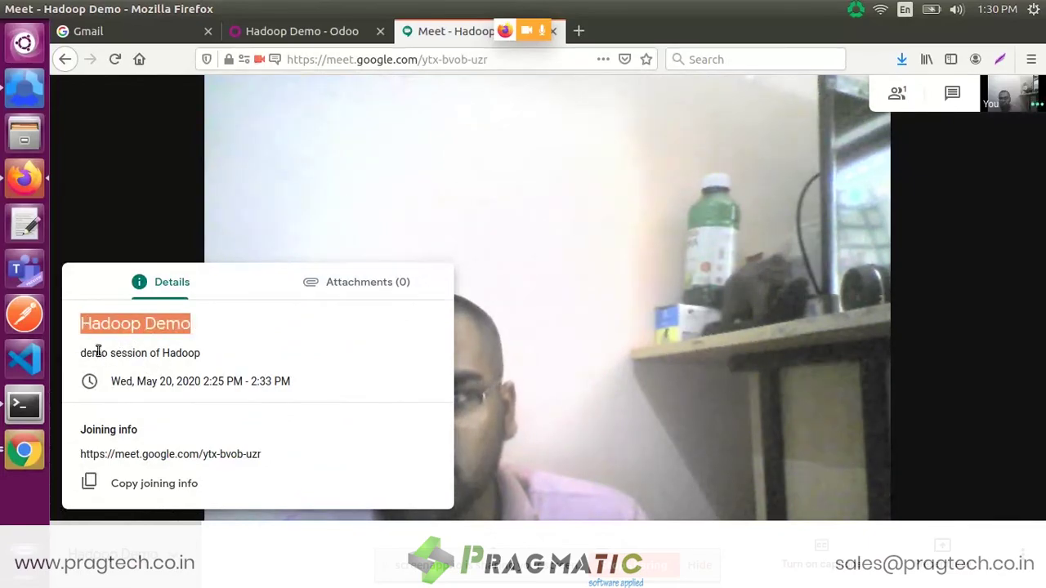
{"action": "left_click_drag", "start_coordinate": [87, 353], "coordinate": [80, 353]}
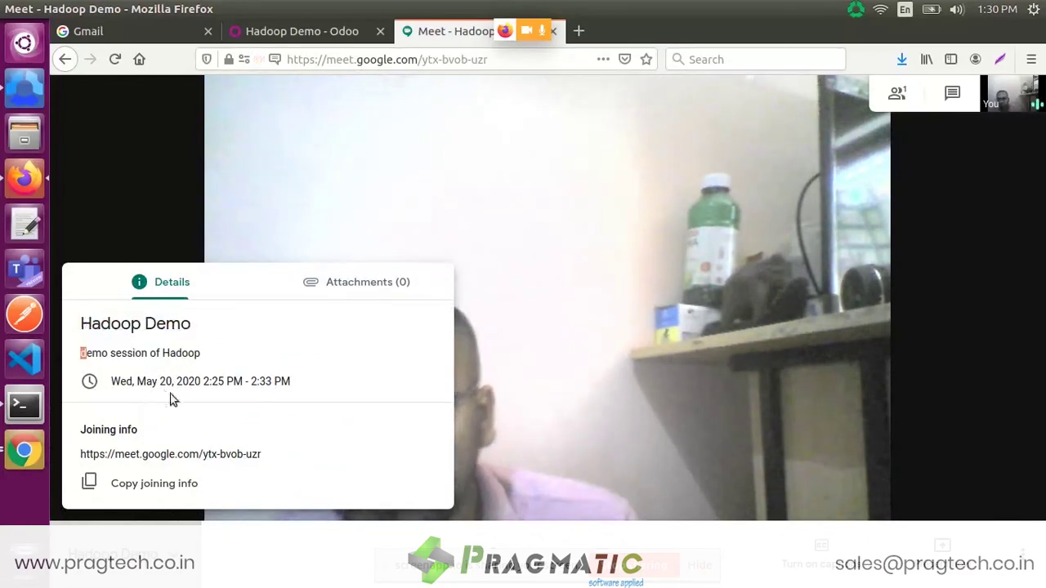